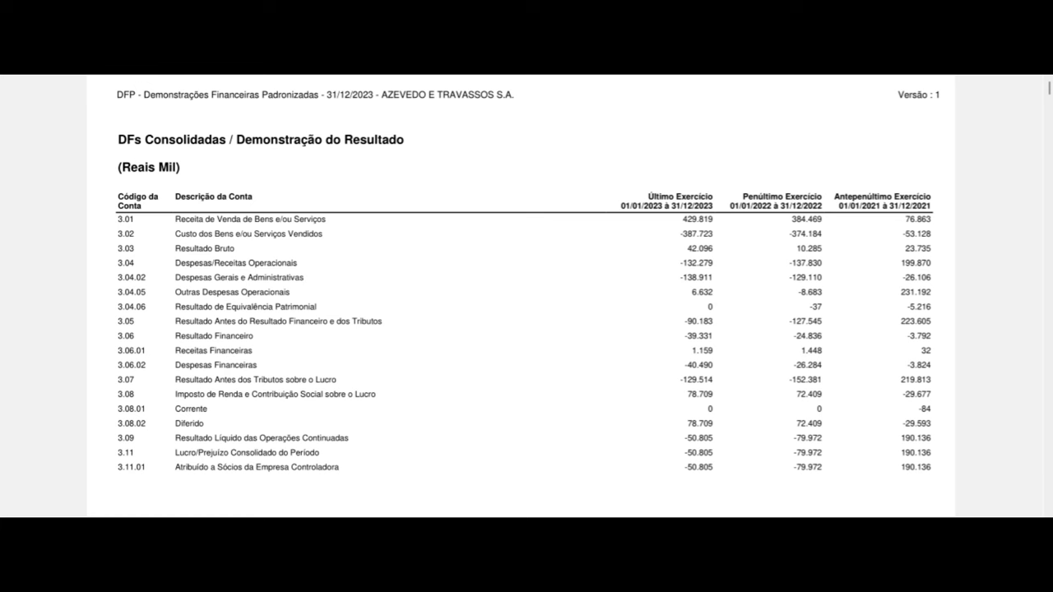
Switch to the Excel workbook and highlight the 2022 and 2023 columns of the AZEV summary income statement for comparison
left_click(378, 463)
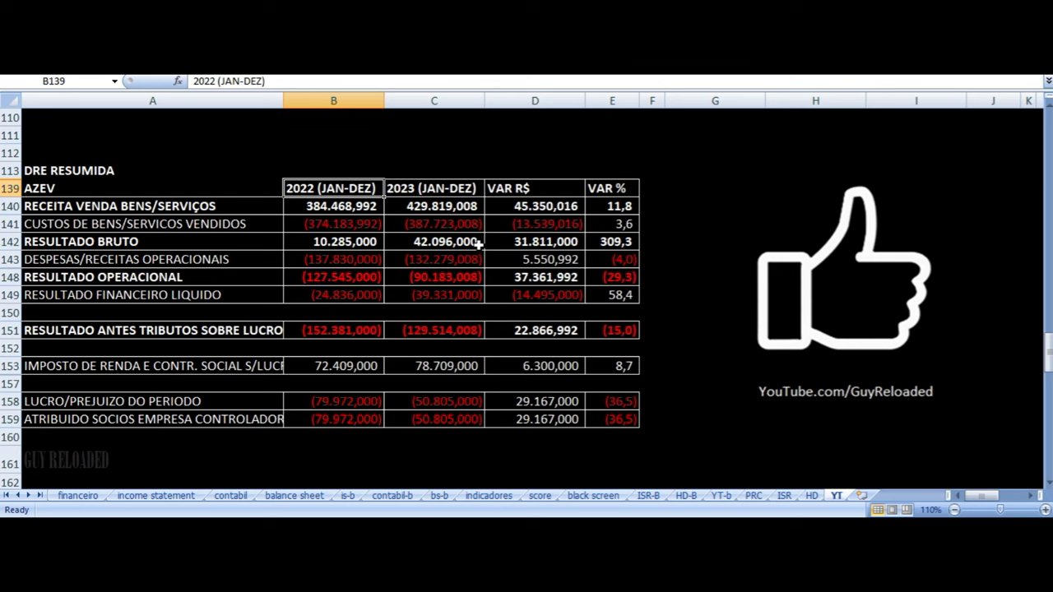
left_click_drag(457, 188, 368, 414)
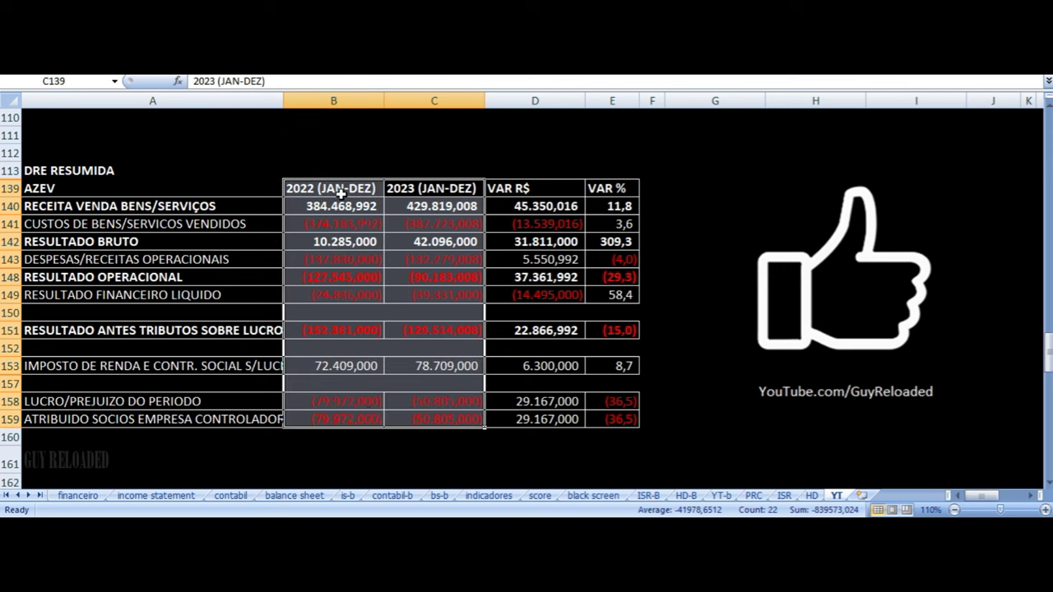
left_click(325, 188)
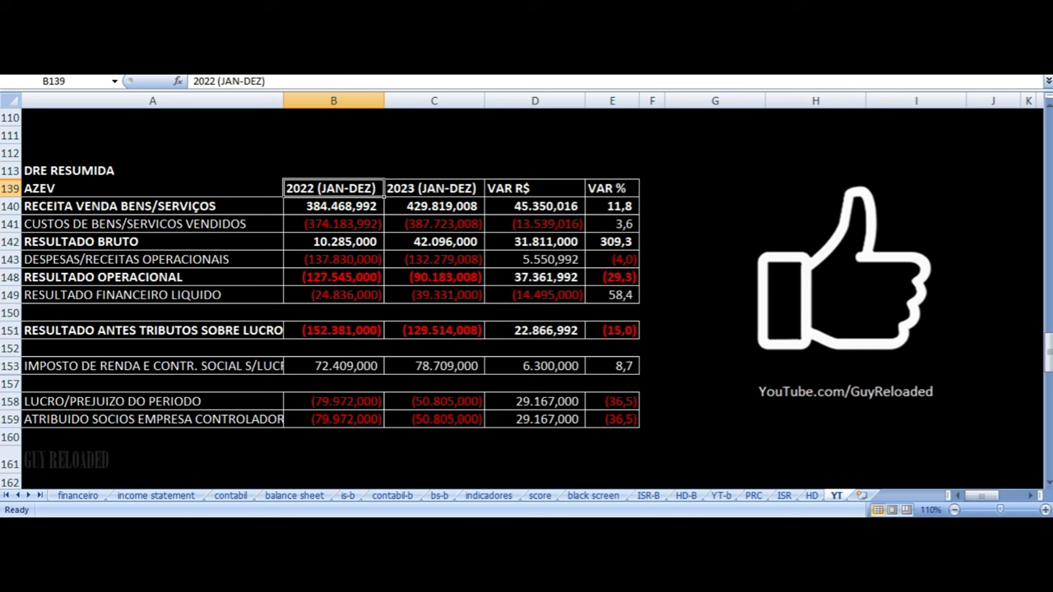
Review the RECEITA VENDA BENS/SERVIÇOS row, comparing 2022 with 2023 and checking its variation in R$ and percent
key("Right")
key("Down")
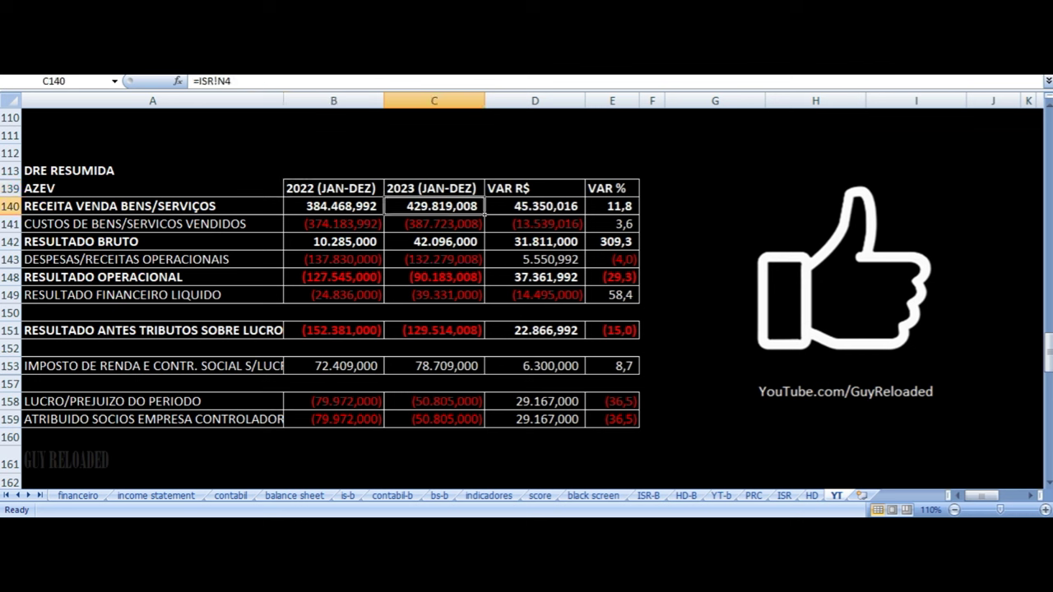
key("Right")
key("Right")
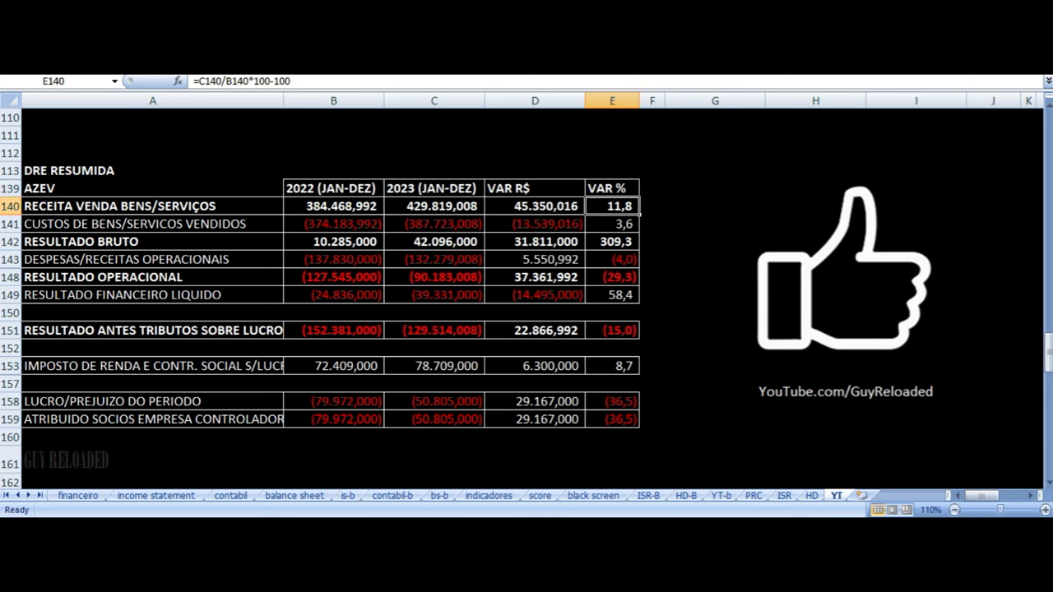
key("Left")
key("Left")
key("Left")
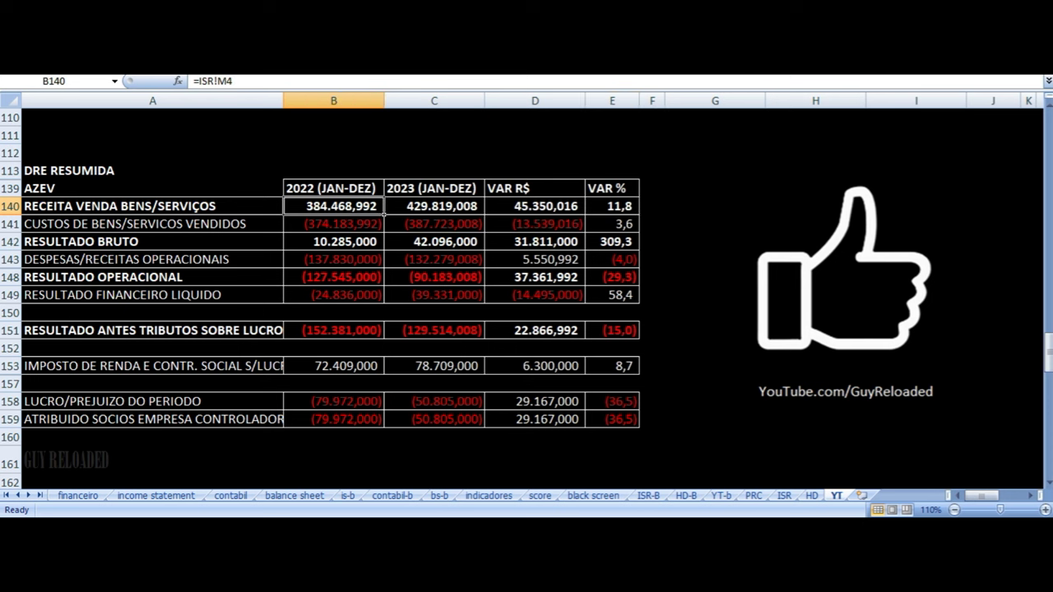
key("Right")
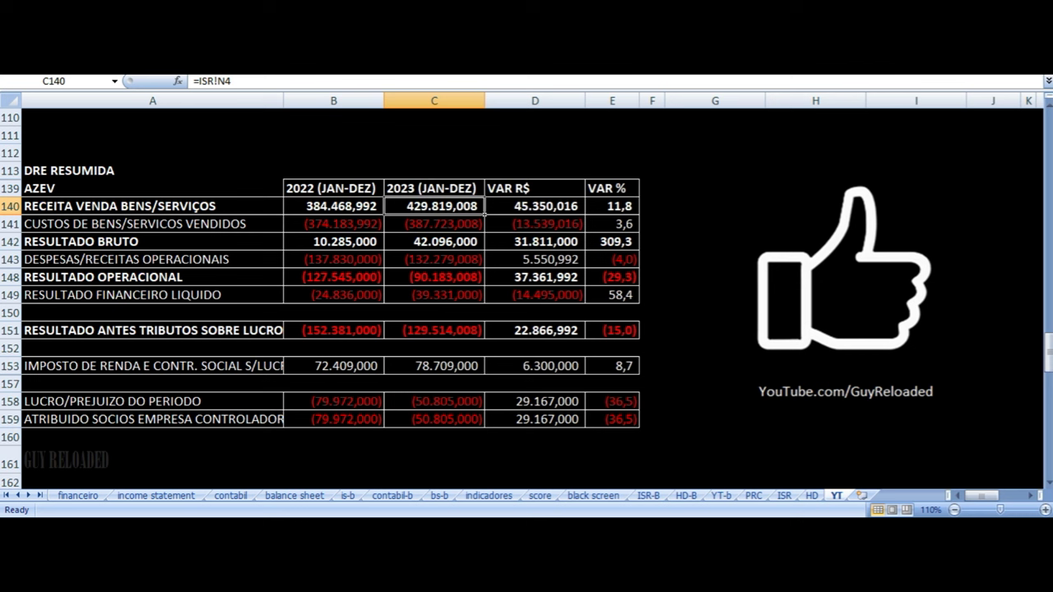
key("Right")
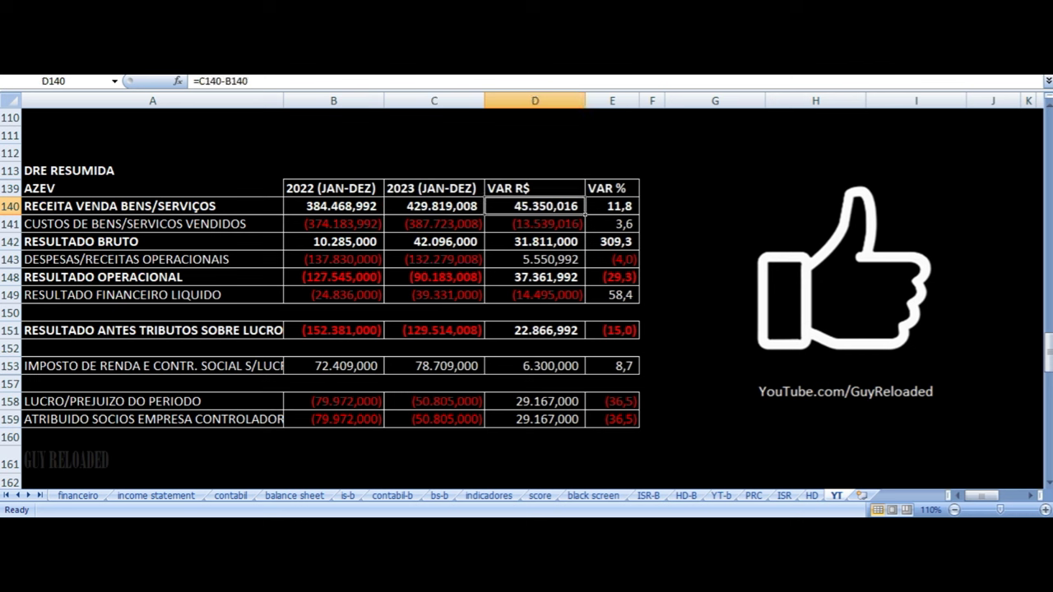
Review the CUSTOS DE BENS/SERVICOS VENDIDOS row across both years and its R$ and percentage variations
key("Down")
key("Right")
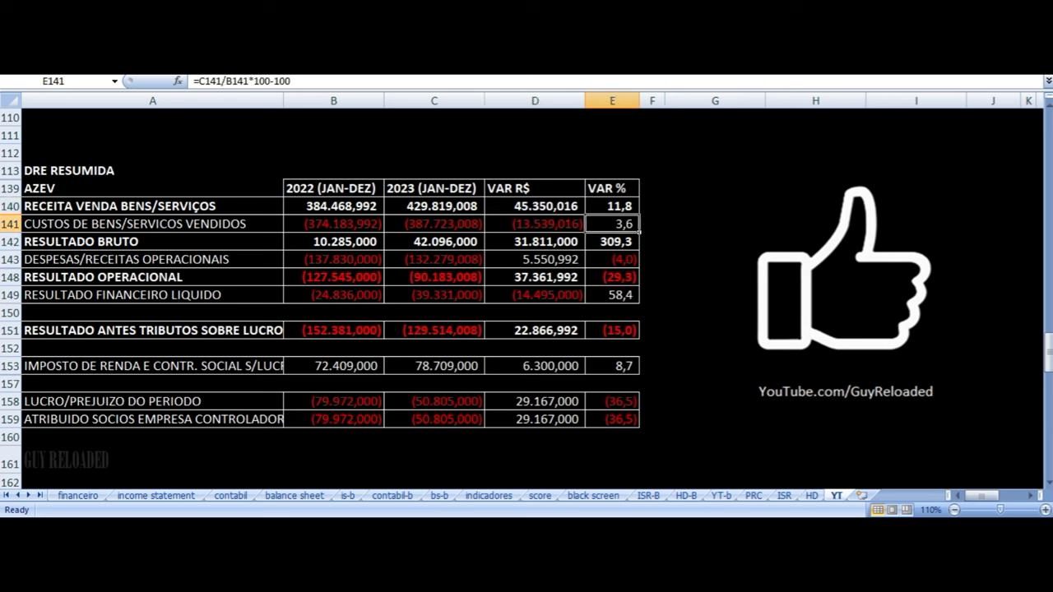
key("Left")
key("Left")
key("Left")
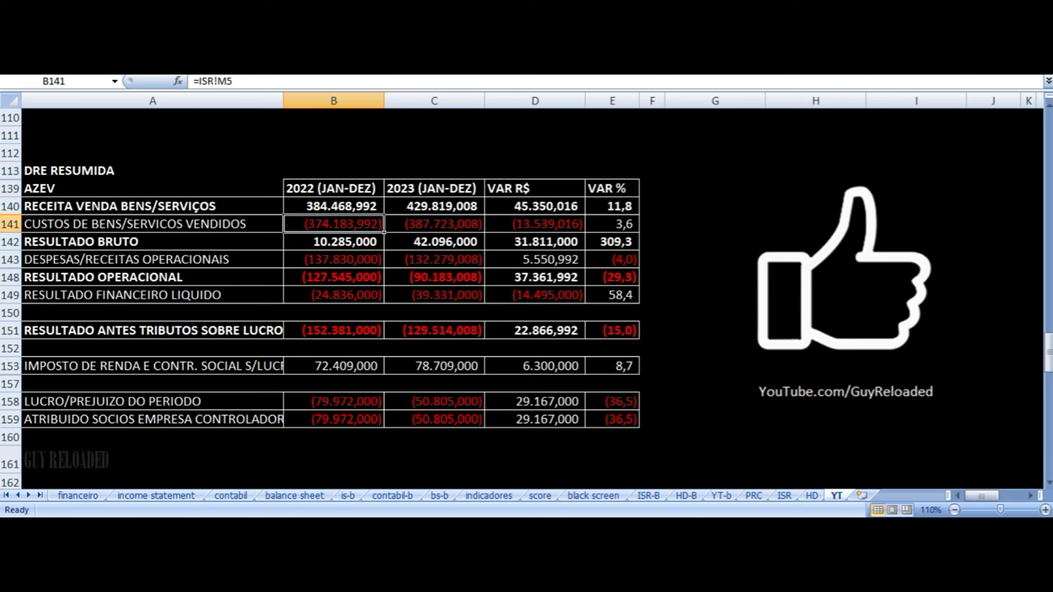
key("Right")
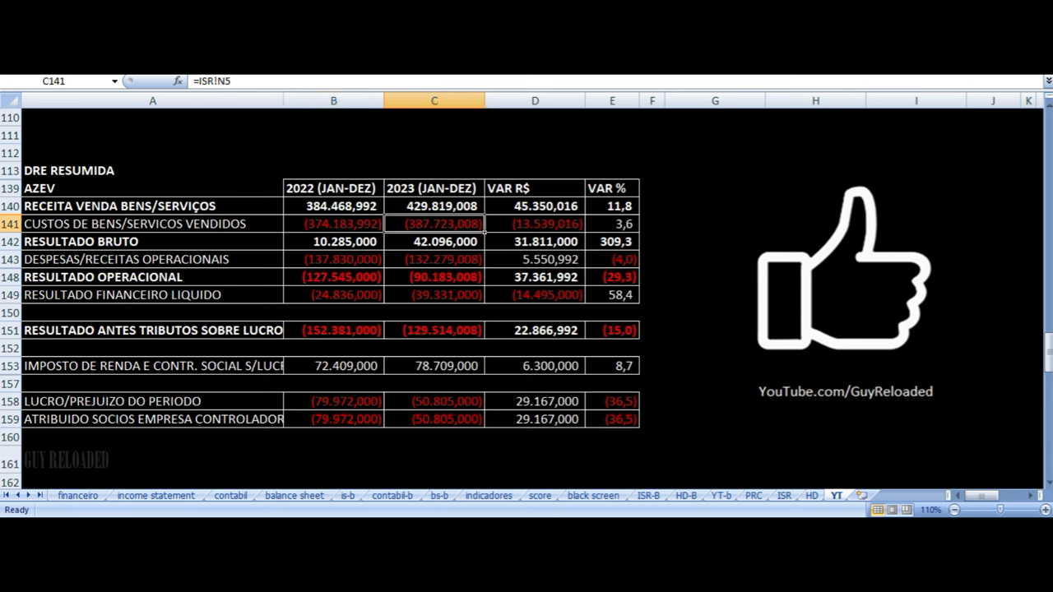
key("Right")
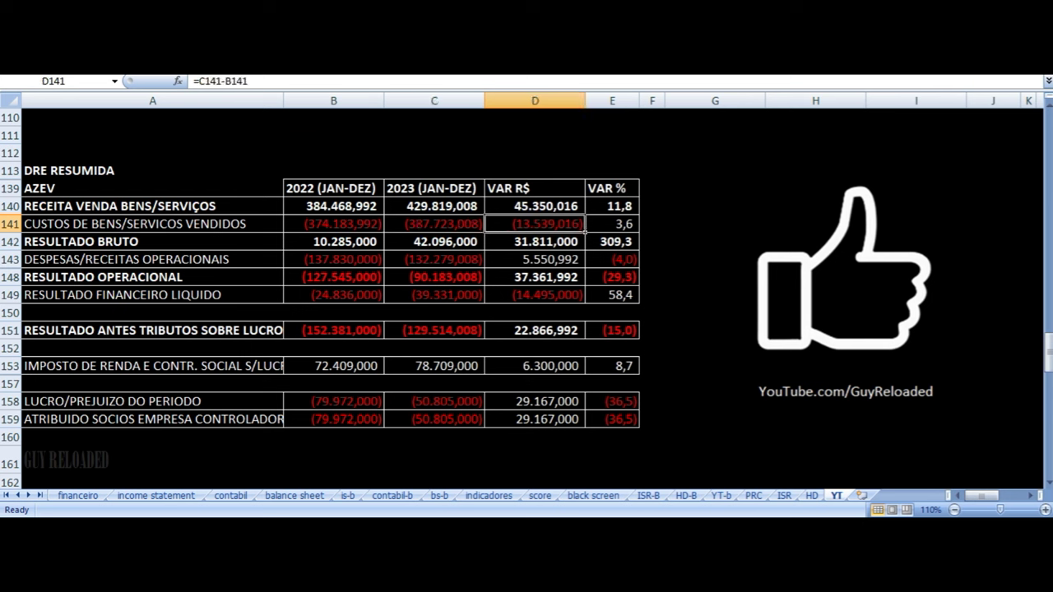
Review the RESULTADO BRUTO row, checking its R$ and percentage variations and the figures for both years
key("Down")
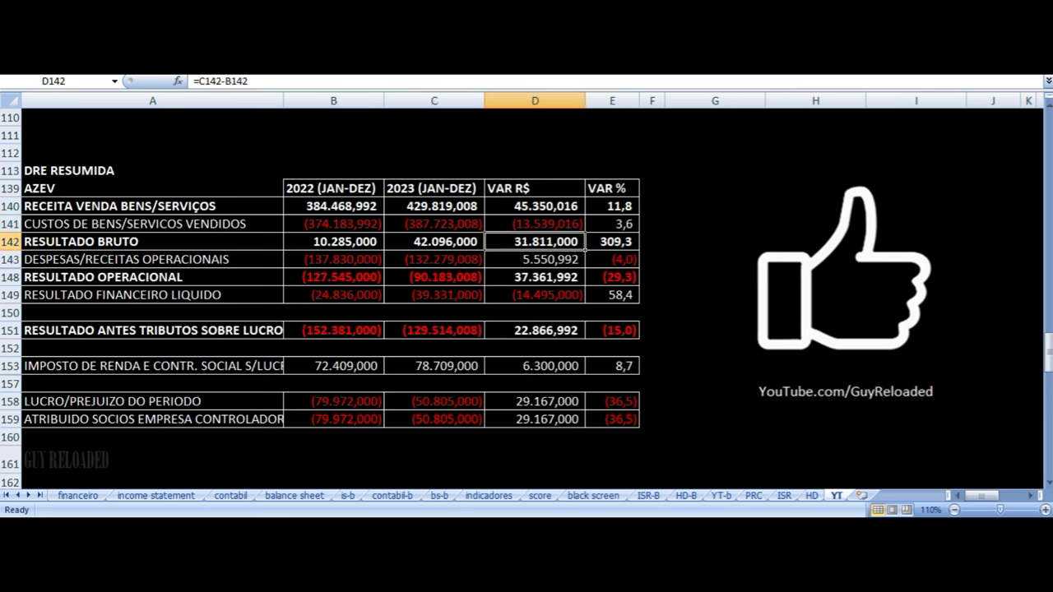
key("Right")
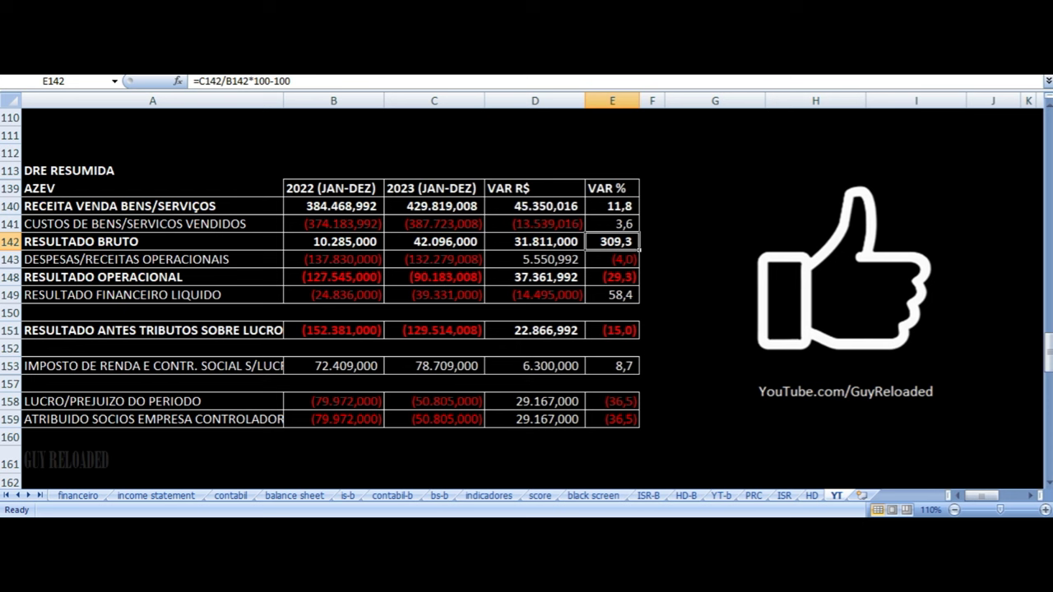
key("Left")
key("Left")
key("Left")
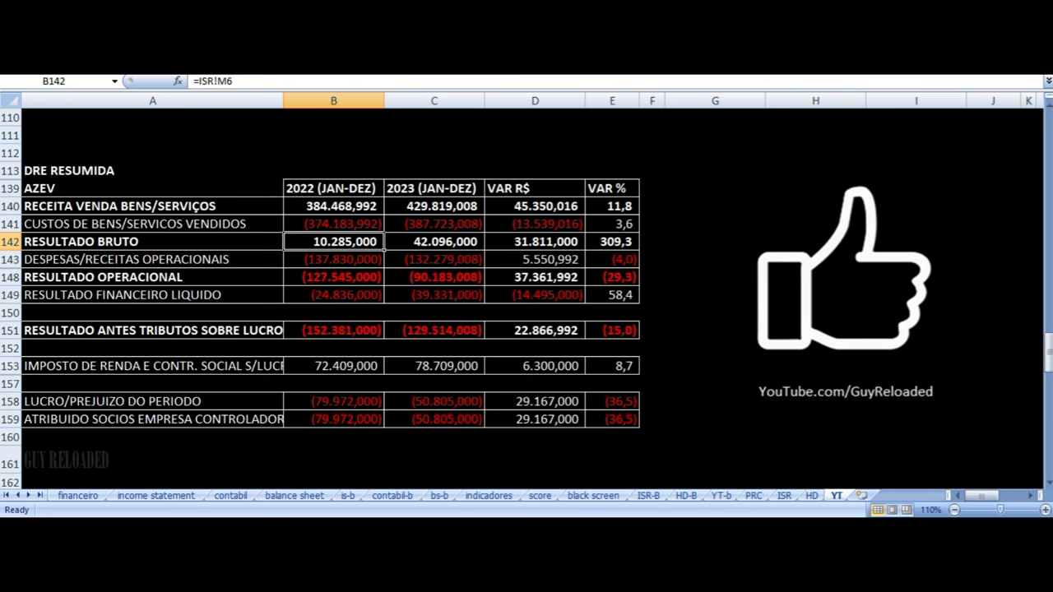
key("Right")
key("Right")
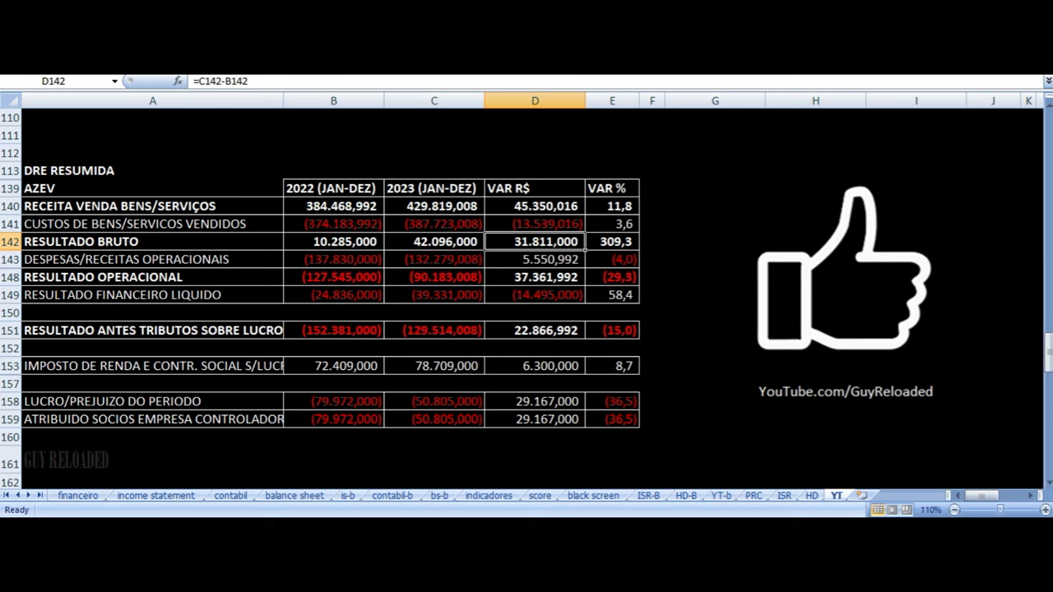
Examine the DESPESAS/RECEITAS OPERACIONAIS row from its label through both years to the percentage variation
key("Down")
key("Left")
key("Left")
key("Left")
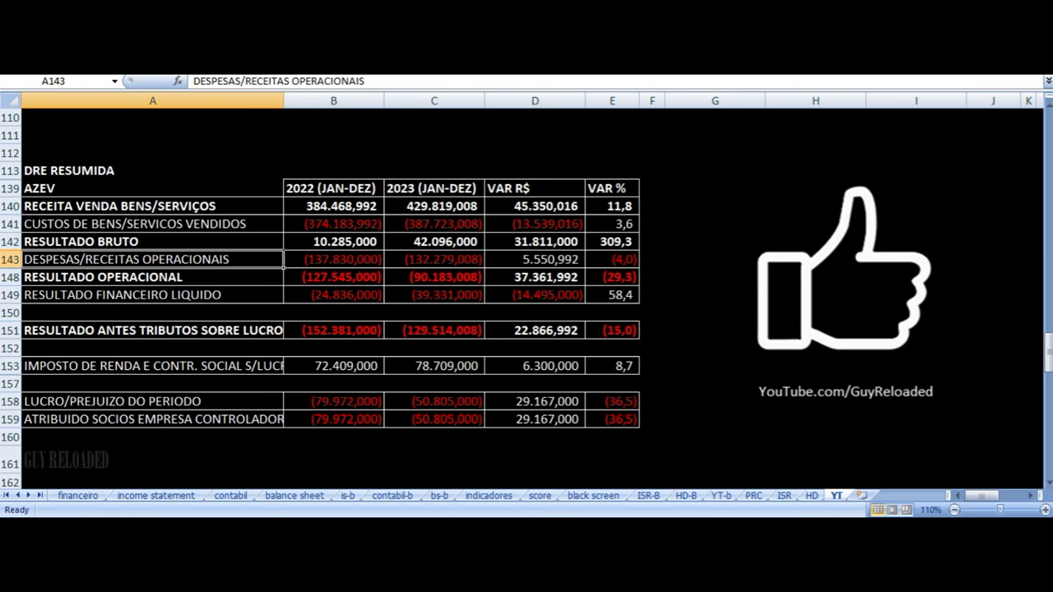
key("Right")
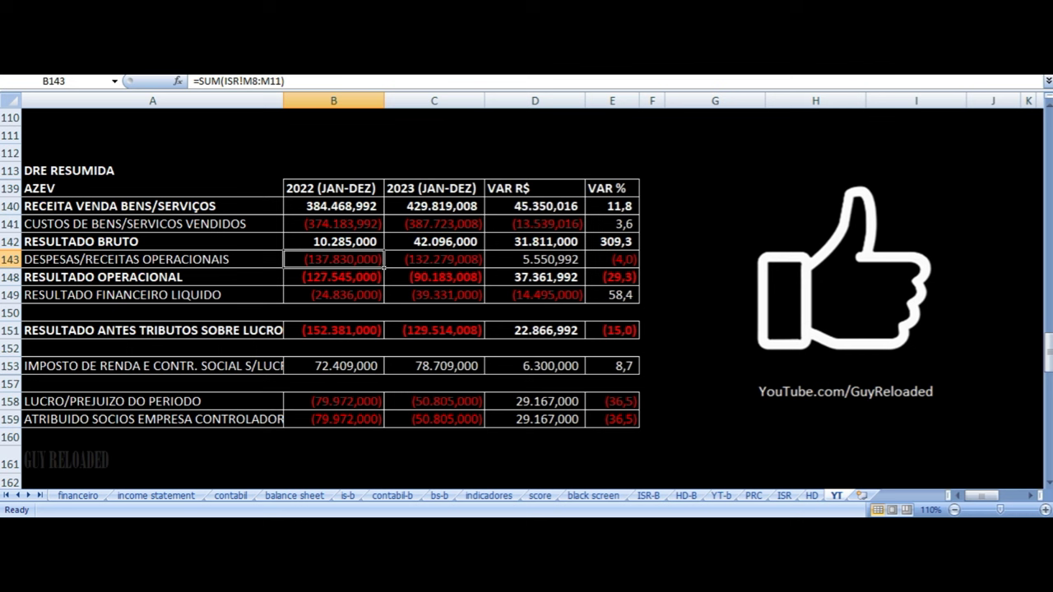
key("Right")
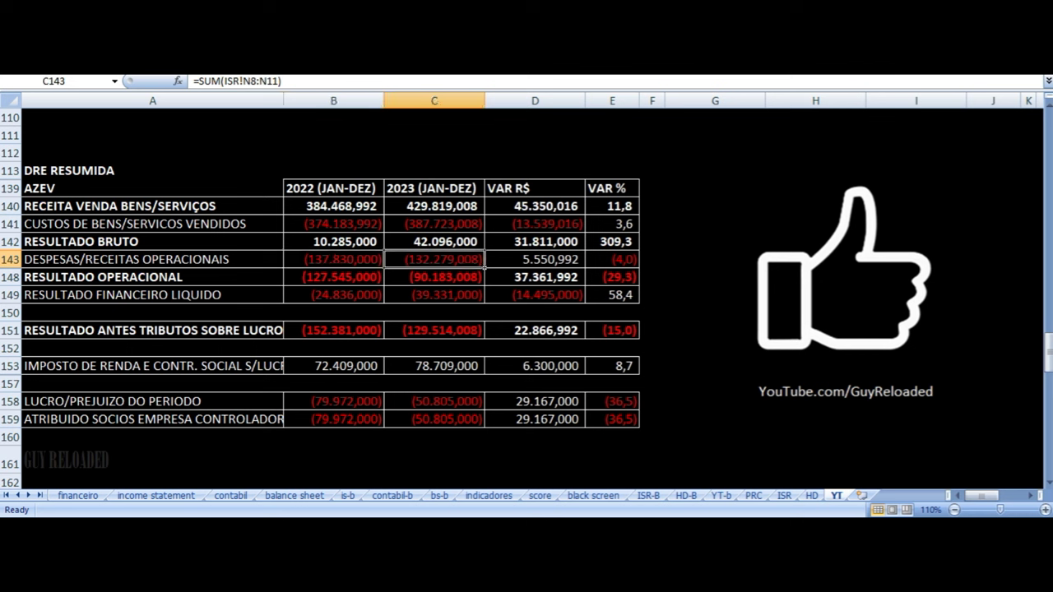
key("Right")
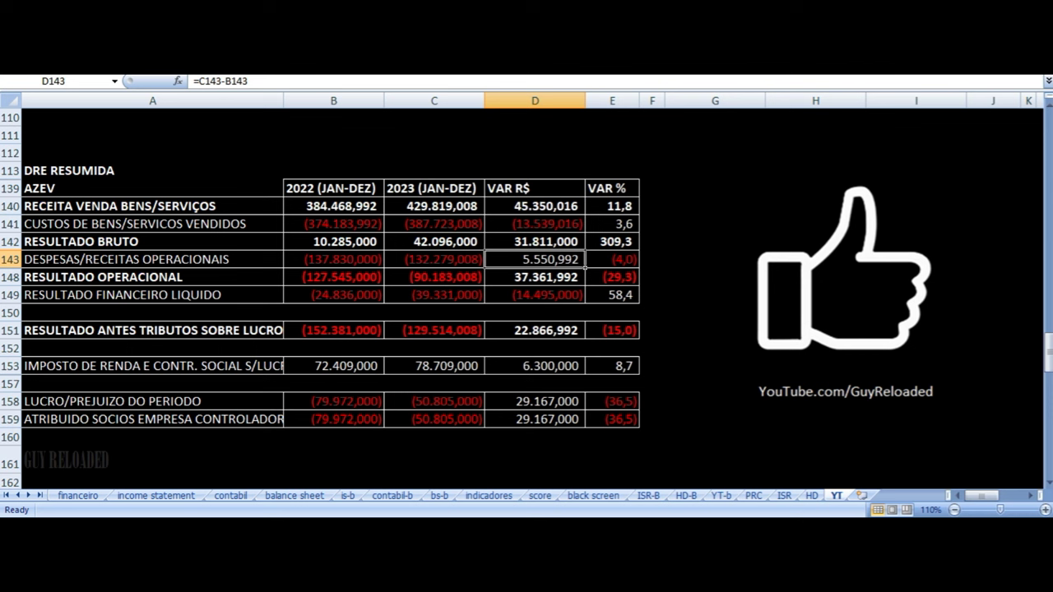
key("Right")
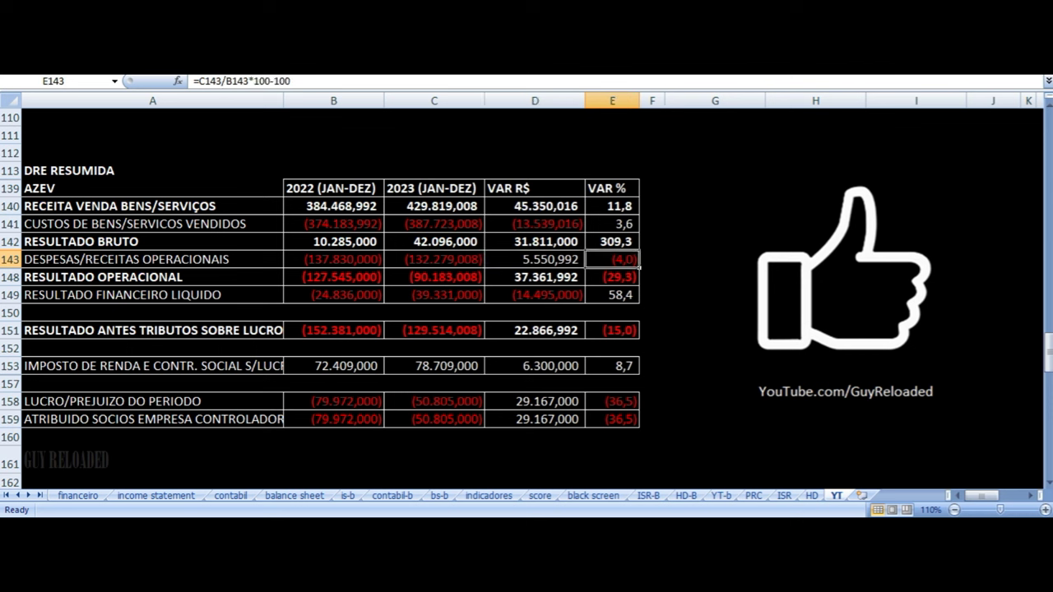
Review the RESULTADO OPERACIONAL row, comparing 2022 with 2023 and checking both variation figures
key("Down")
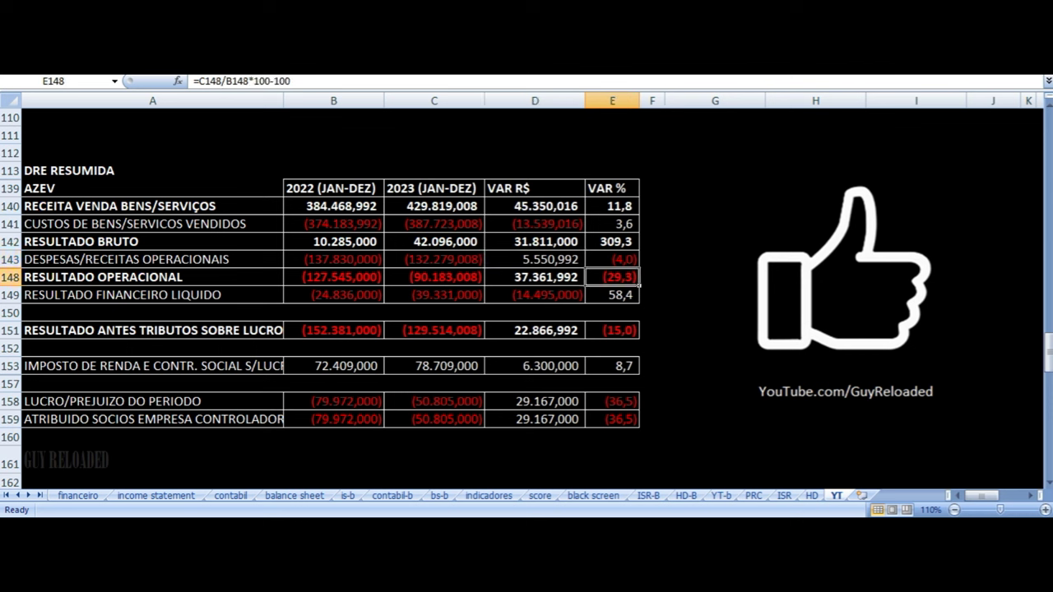
key("Left")
key("Left")
key("Left")
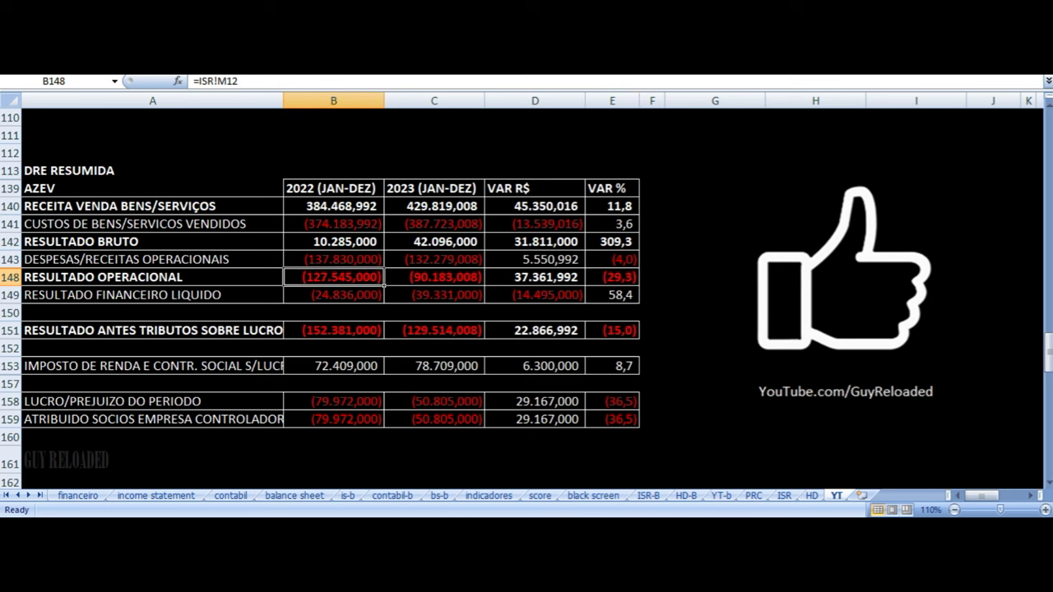
key("Right")
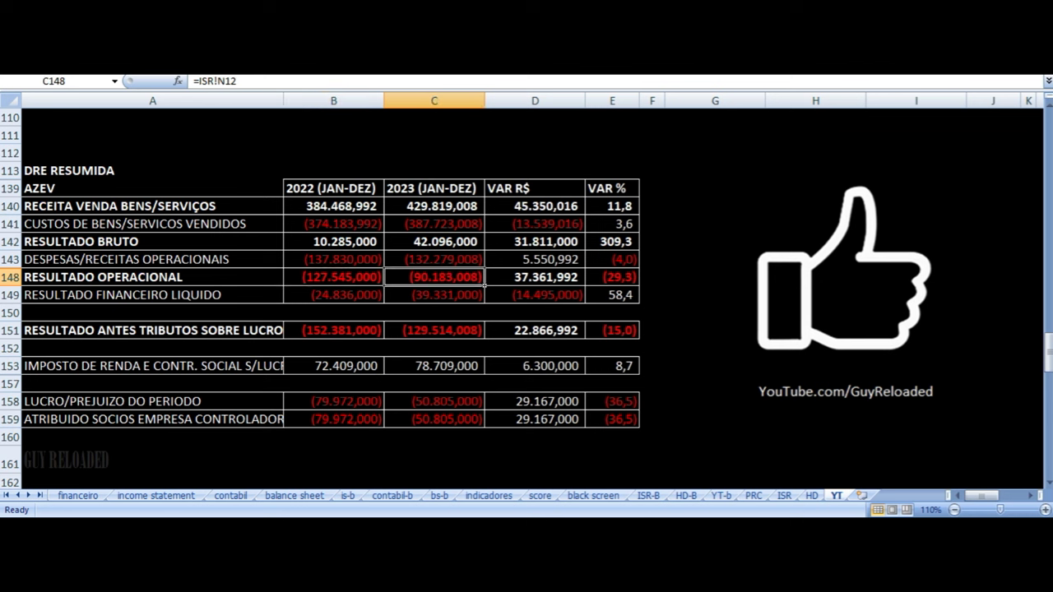
key("Right")
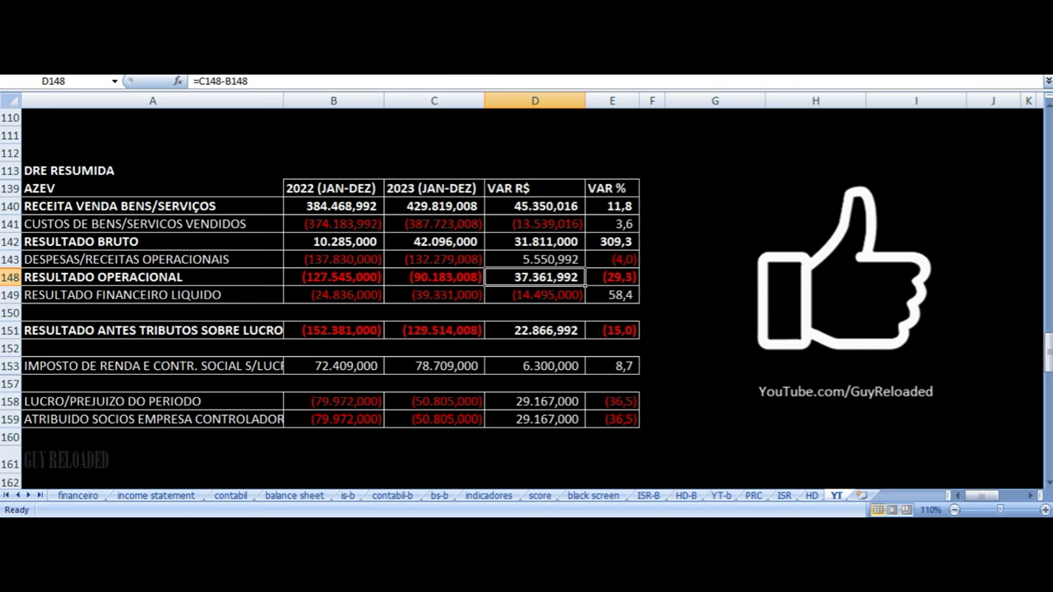
key("Right")
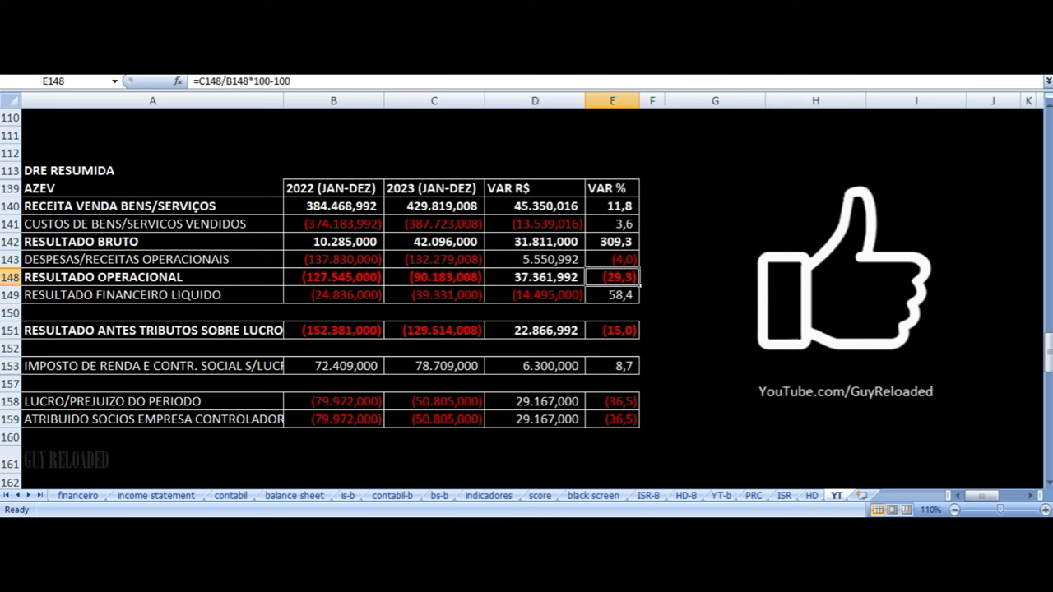
Examine the RESULTADO FINANCEIRO LIQUIDO row, going through the 2022 and 2023 figures and both variations
key("Down")
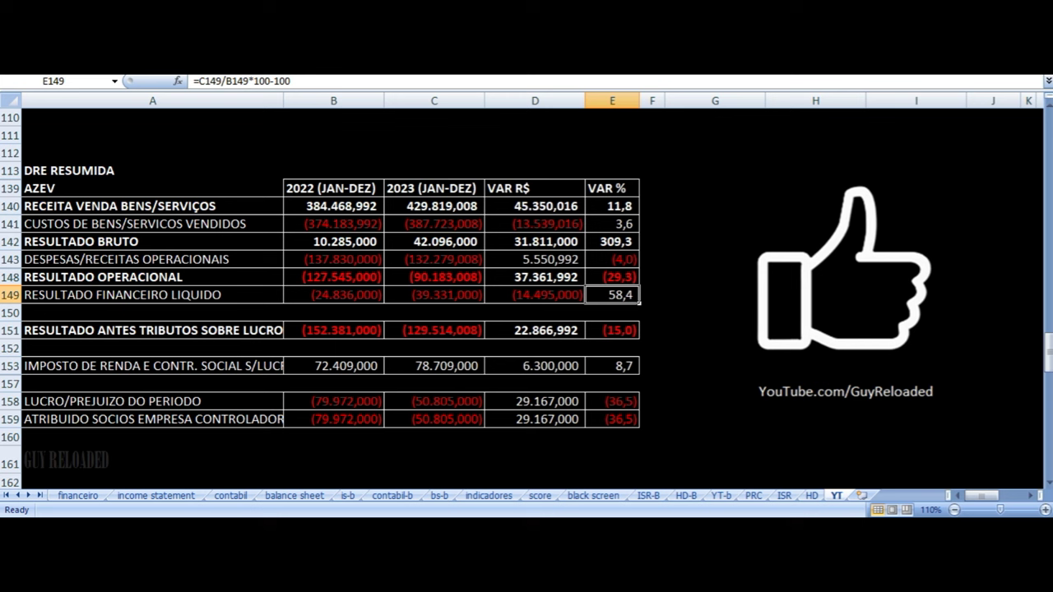
key("Left")
key("Left")
key("Left")
key("Left")
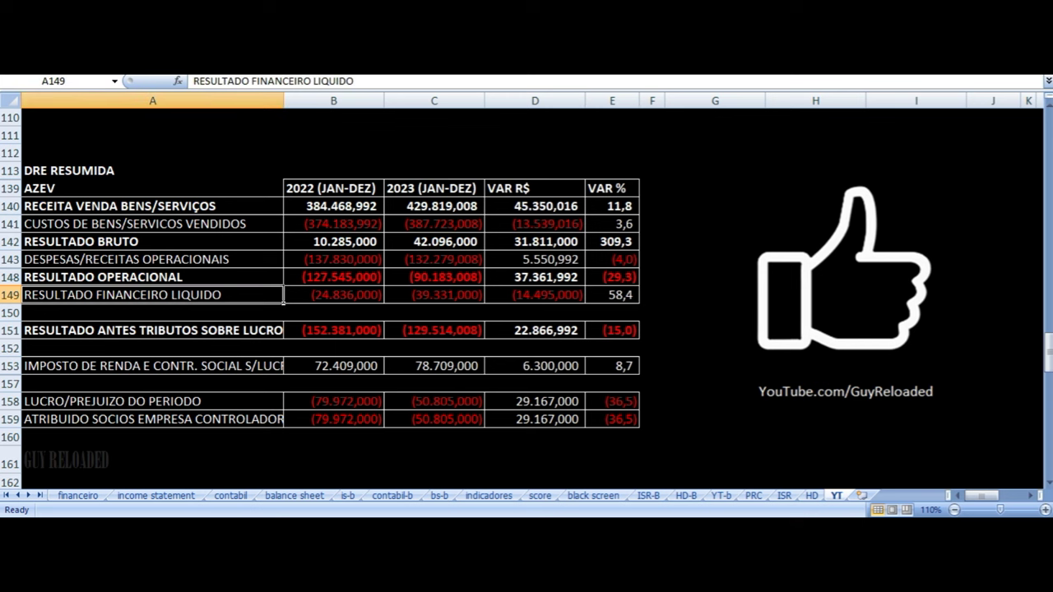
key("Right")
key("Right")
key("Left")
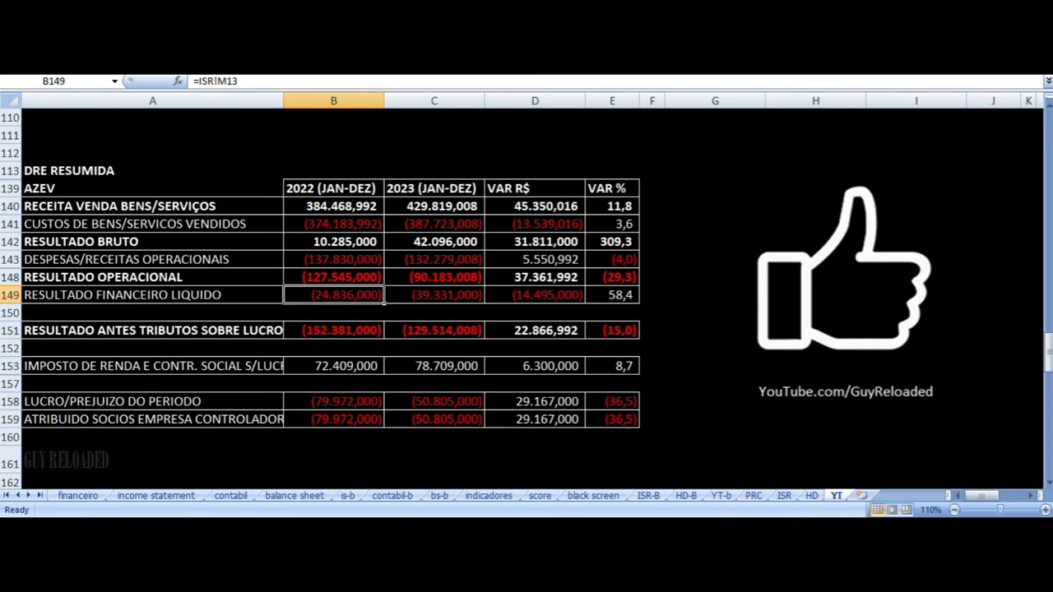
key("Right")
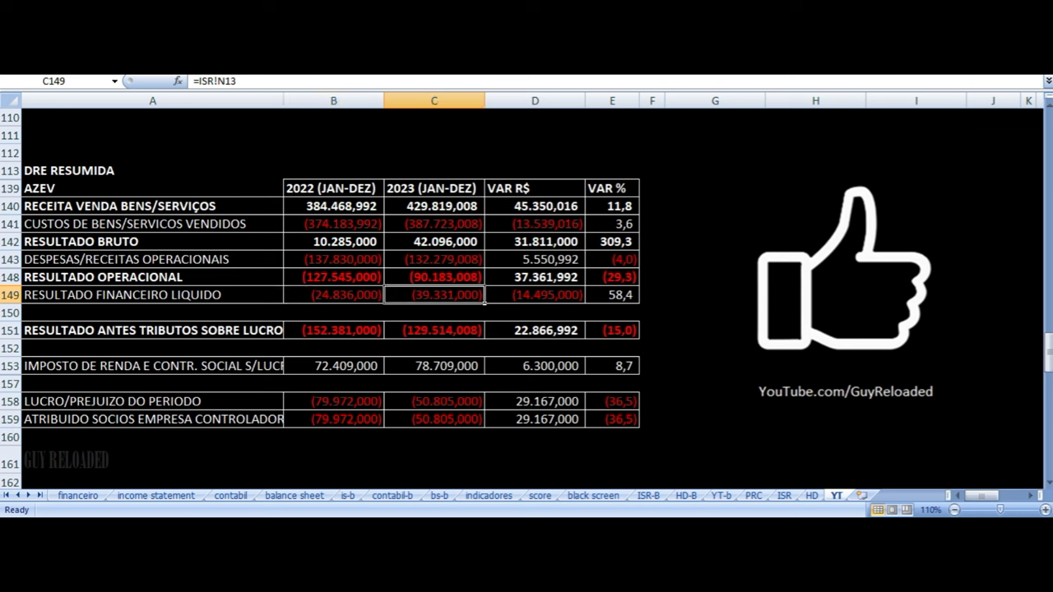
key("Right")
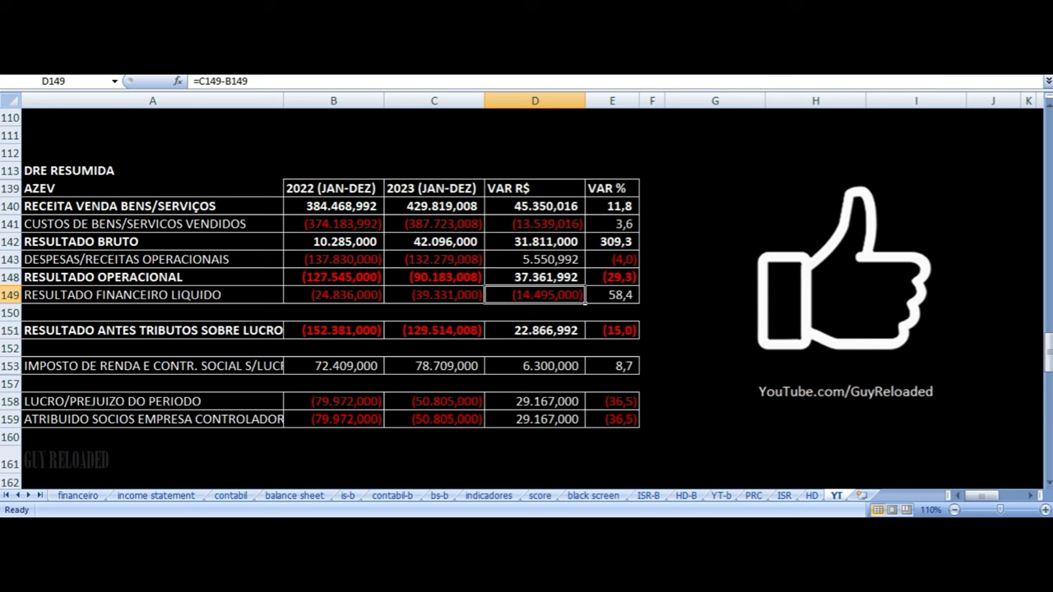
key("Right")
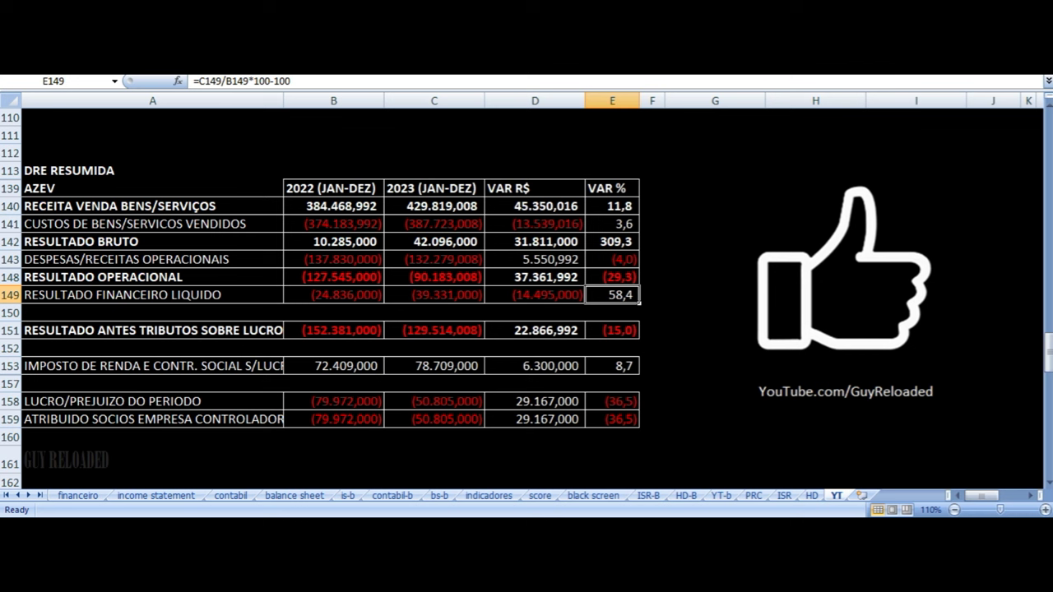
Review the RESULTADO ANTES TRIBUTOS SOBRE LUCRO row from the 2022 figure through to the percentage variation
key("Down")
key("Down")
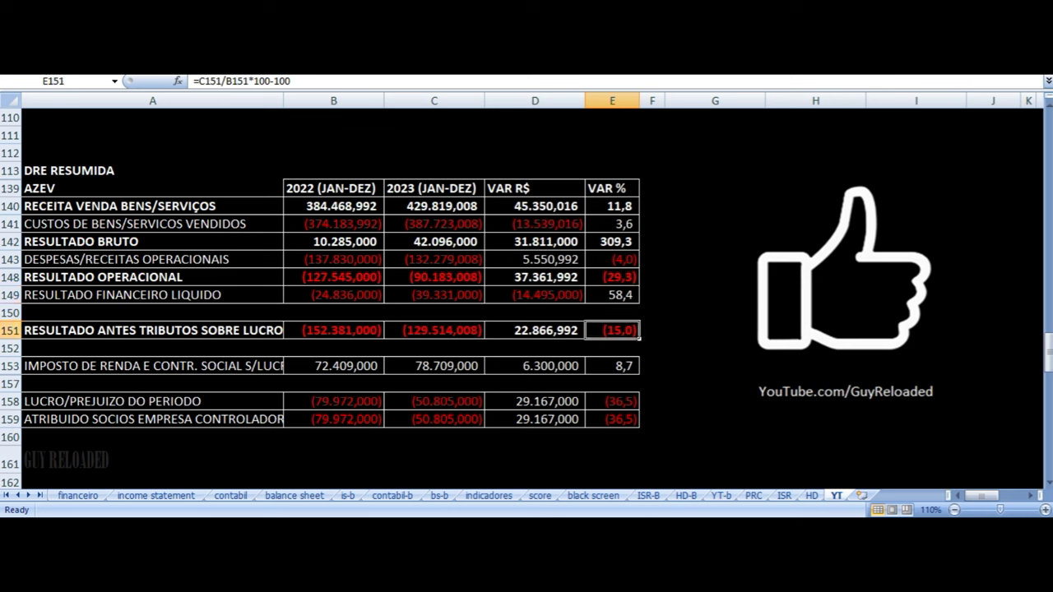
key("Left")
key("Left")
key("Left")
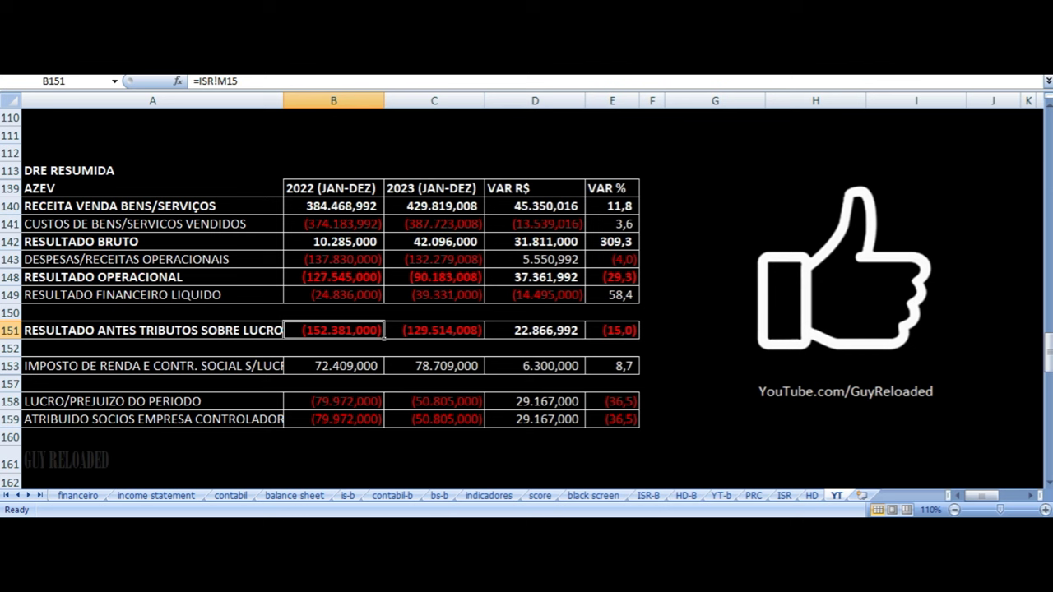
key("Right")
key("Right")
key("Right")
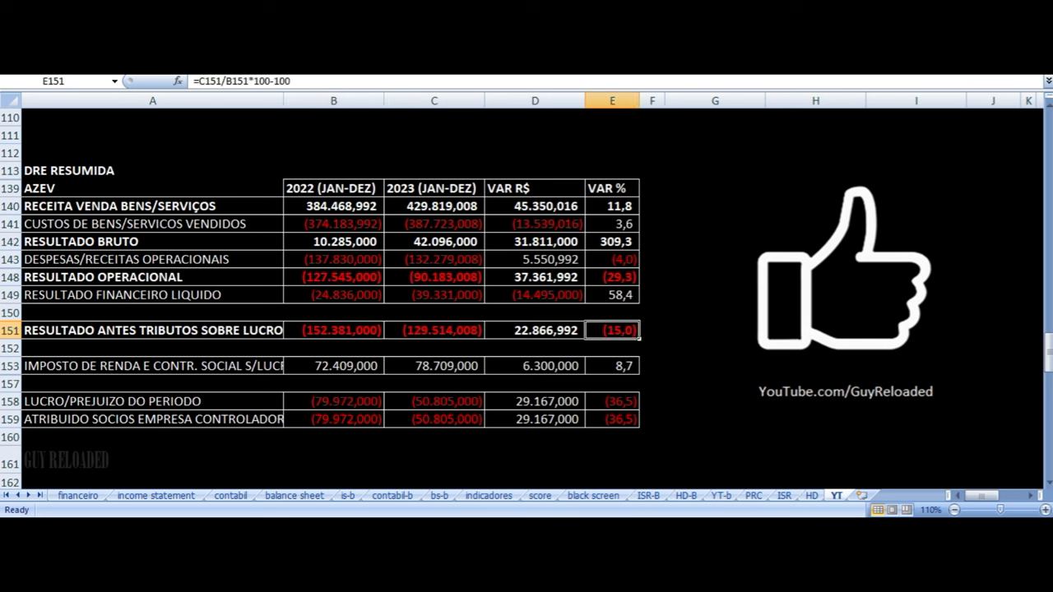
Check the pre-tax result's variation in reais, then the 2022 figure for IMPOSTO DE RENDA E CONTR. SOCIAL
key("Left")
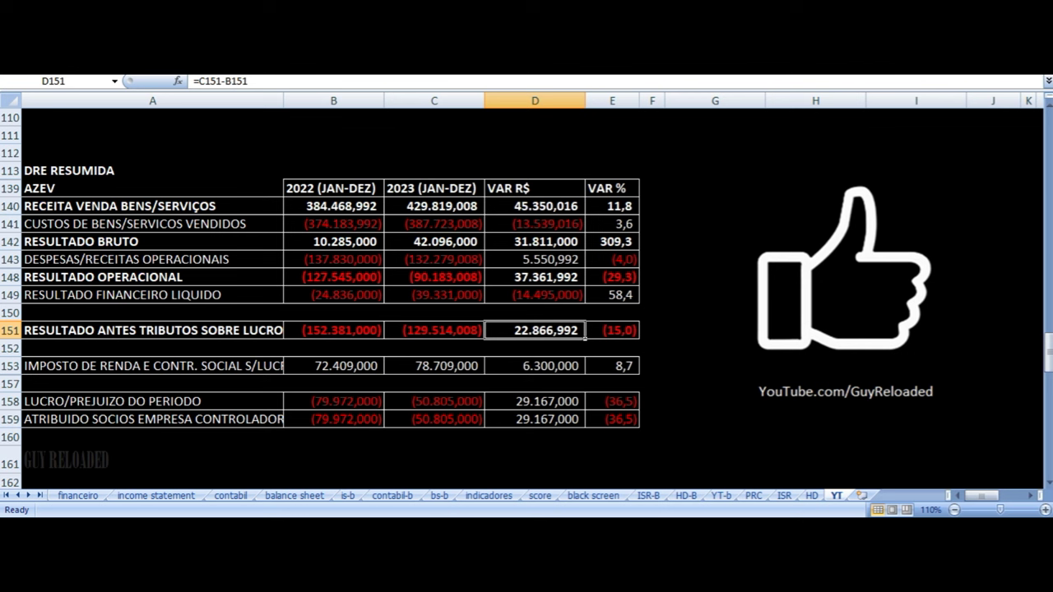
key("Down")
key("Down")
key("Left")
key("Left")
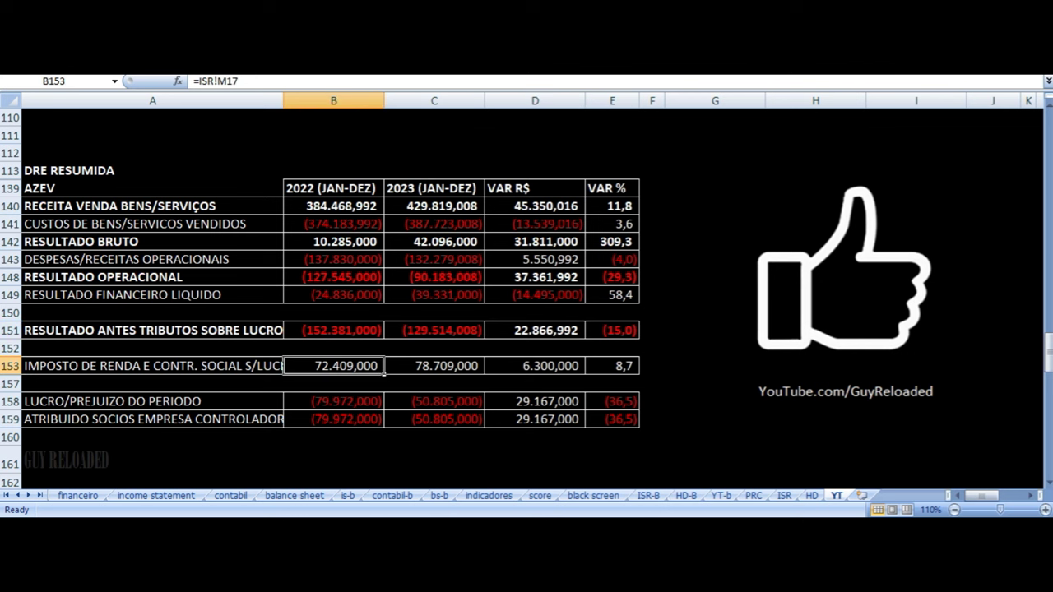
Review the LUCRO/PREJUIZO DO PERIODO row, comparing 2022 with 2023 and checking both variation figures
key("Down")
key("Down")
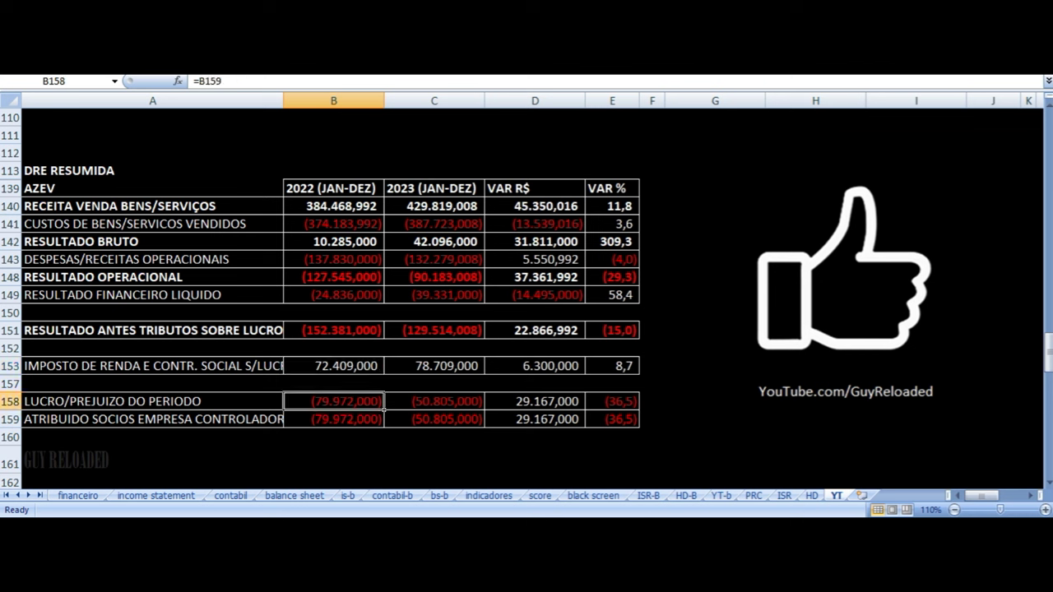
key("Right")
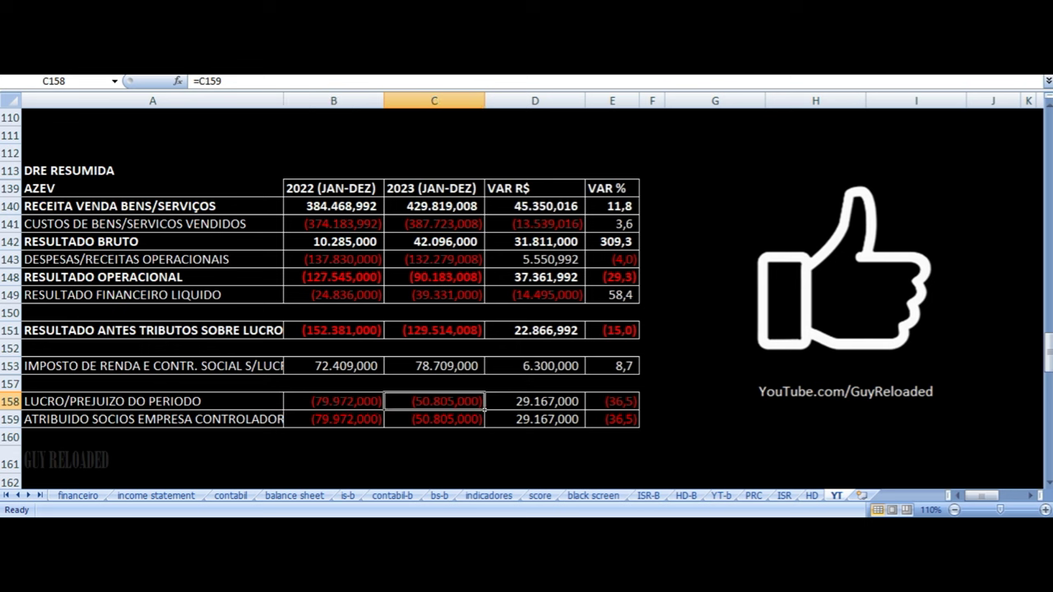
key("Right")
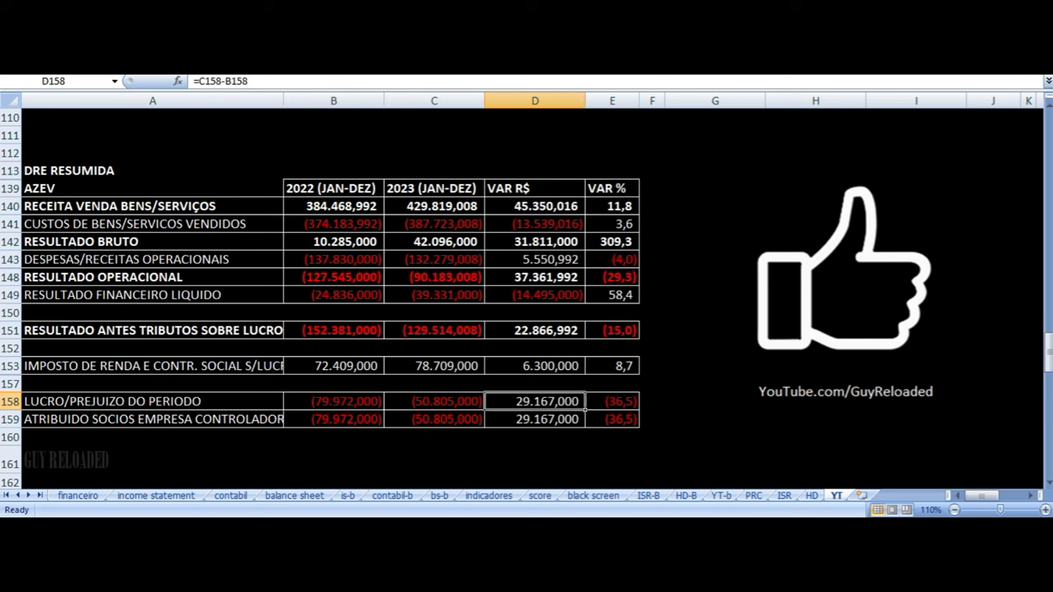
key("Right")
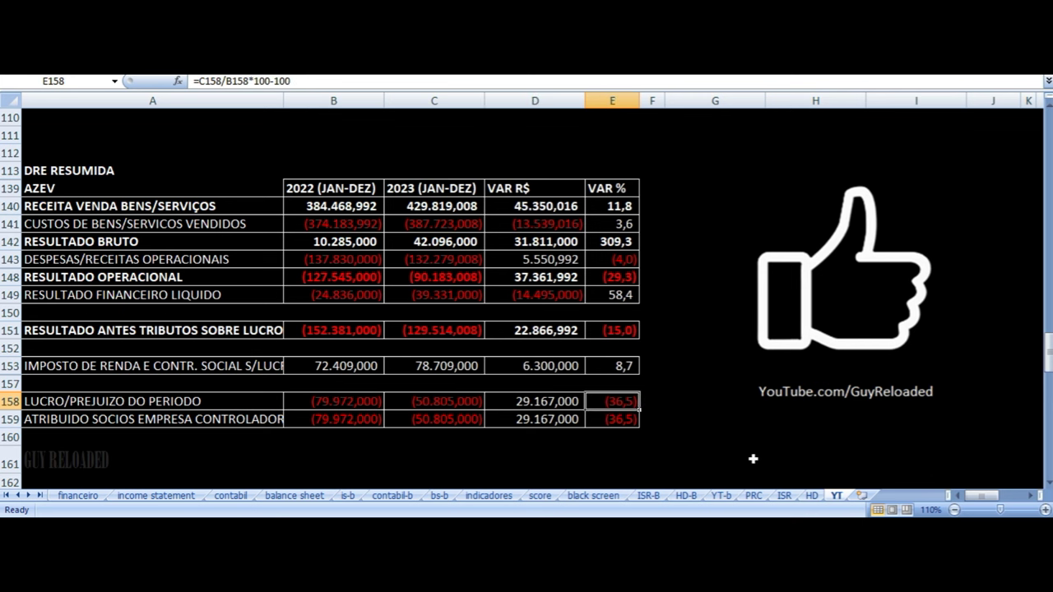
Open the PRC sheet and examine AZEV3's price change from the start of 2024 to the current price
left_click(755, 497)
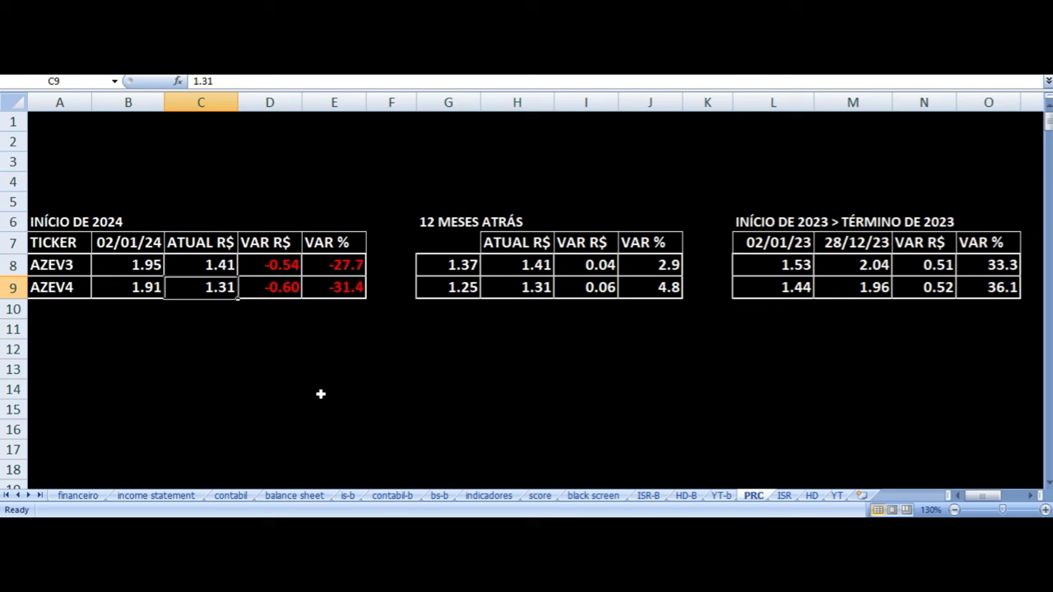
left_click(121, 269)
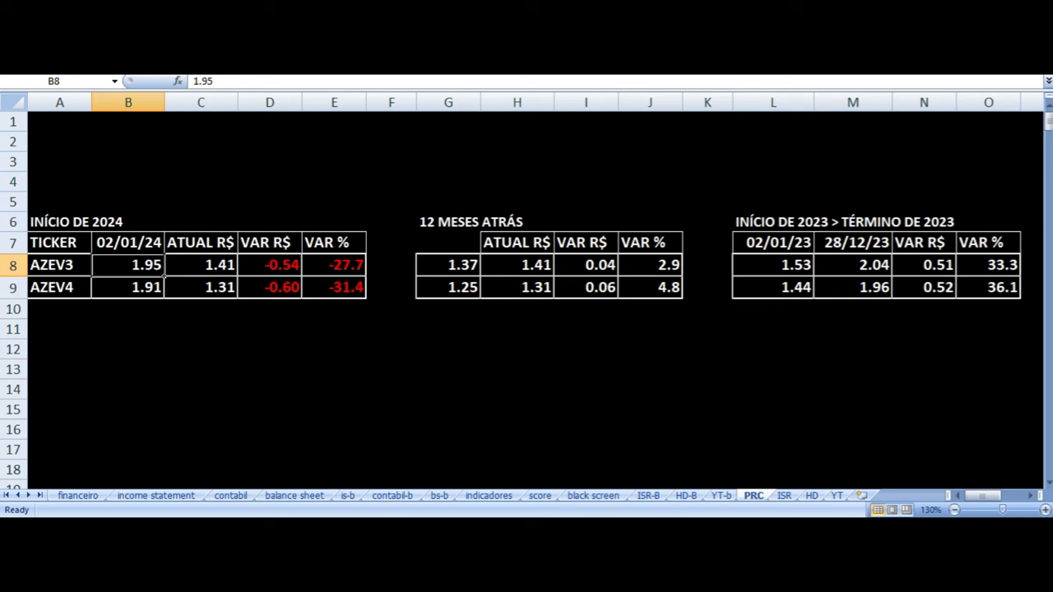
key("Left")
key("Right")
key("Right")
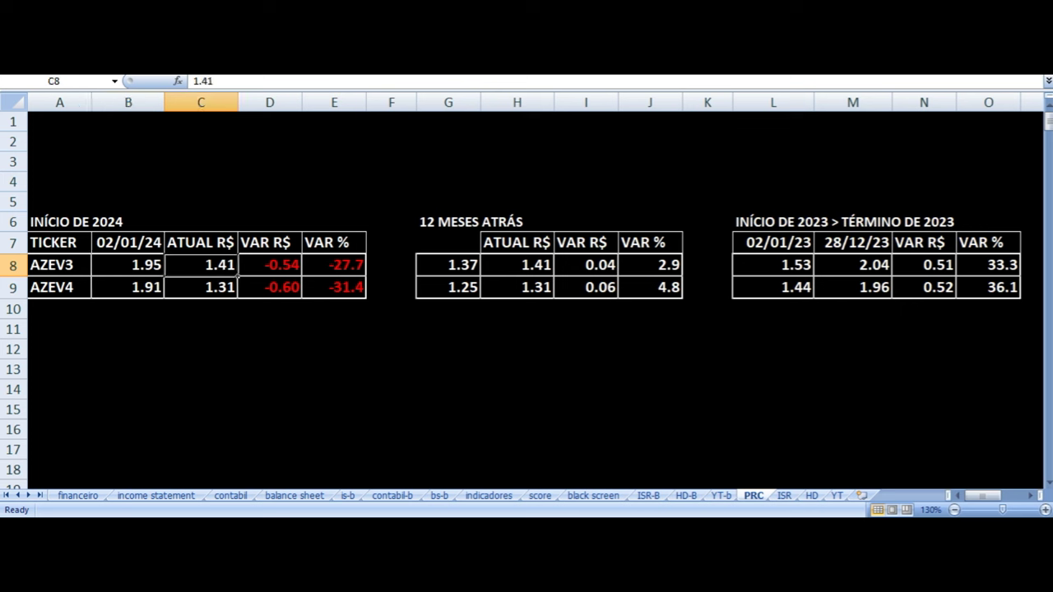
key("Right")
key("Right")
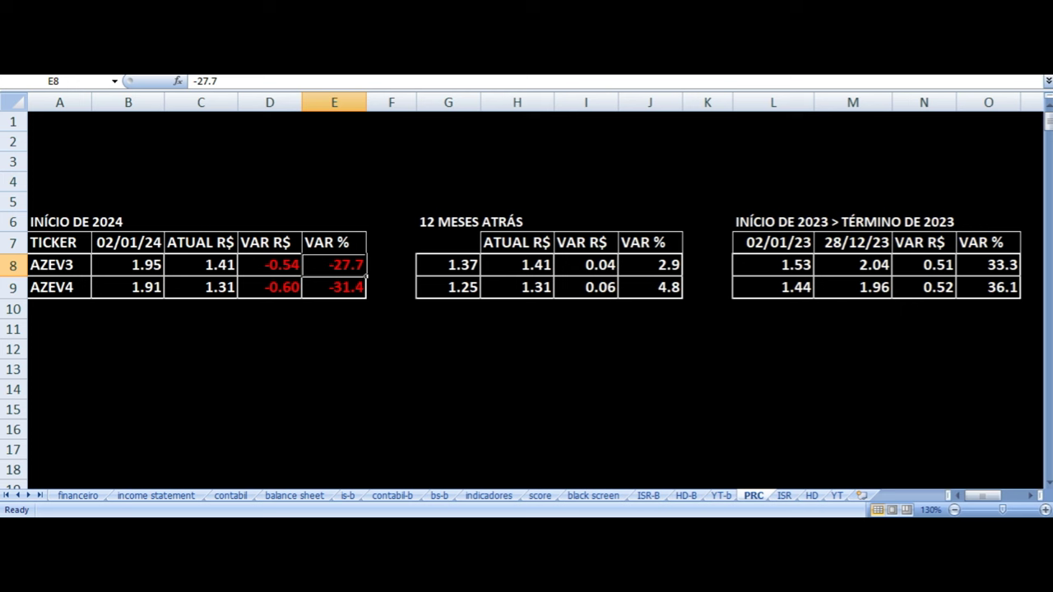
Examine AZEV3's 12-month comparison, from the price 12 months ago through to the percentage variation
key("Right")
key("Right")
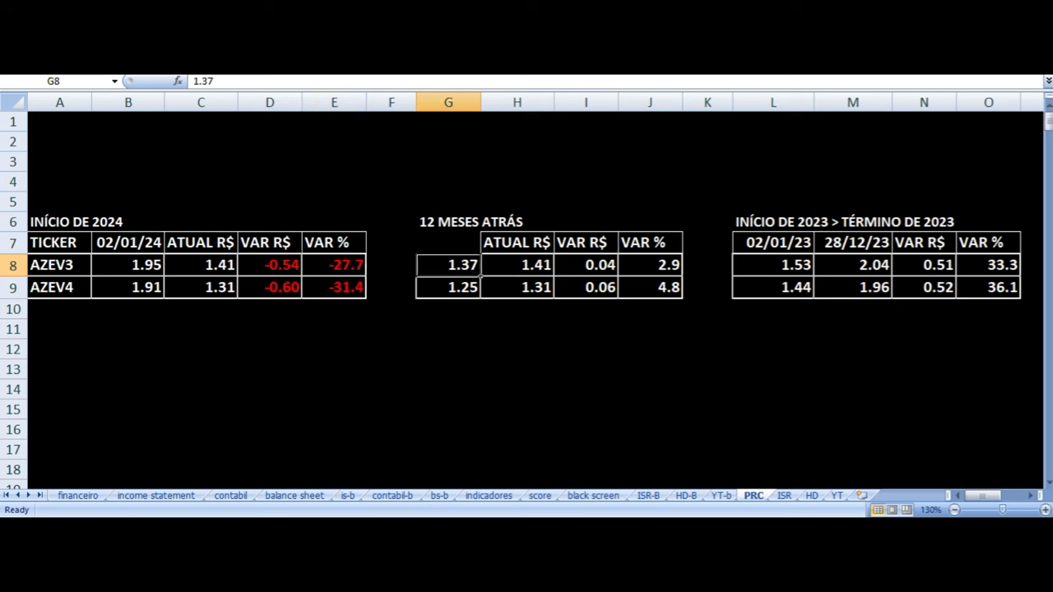
key("Right")
key("Right")
key("Right")
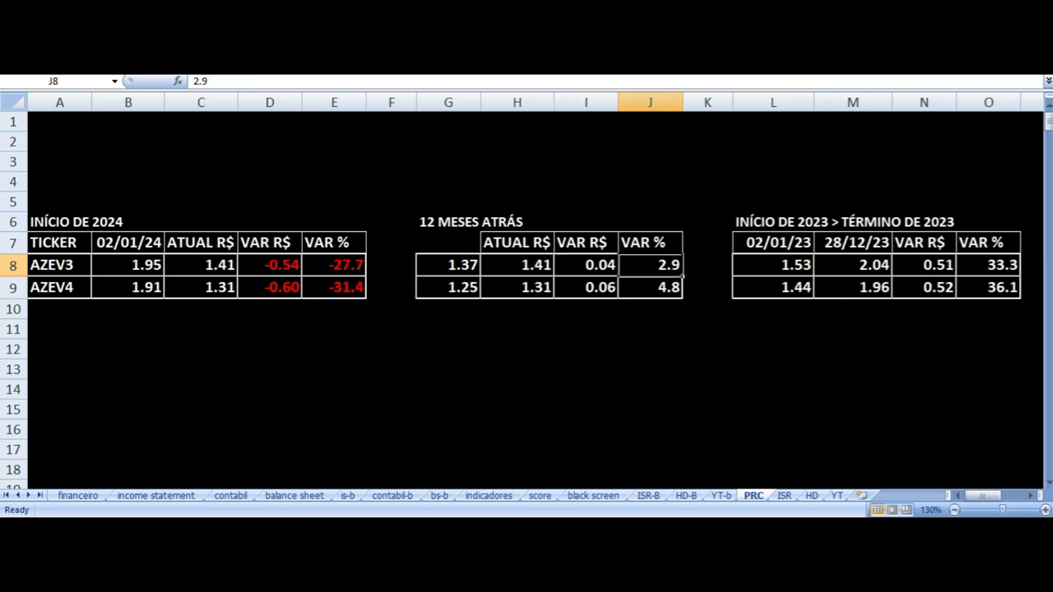
Review AZEV3's performance over 2023, from the 02/01/23 price through to the percentage variation
key("Right")
key("Right")
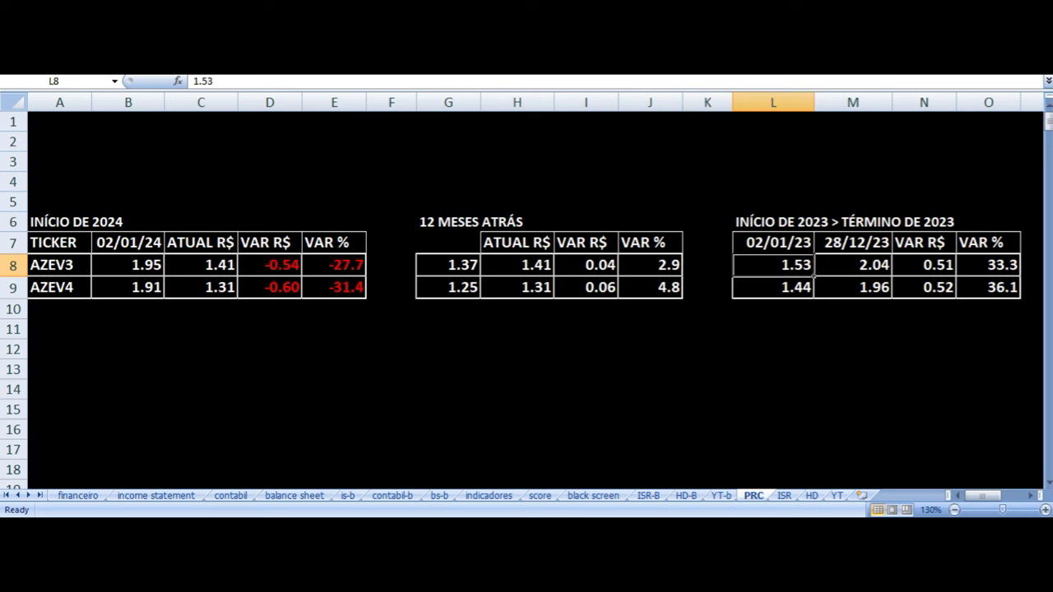
key("Right")
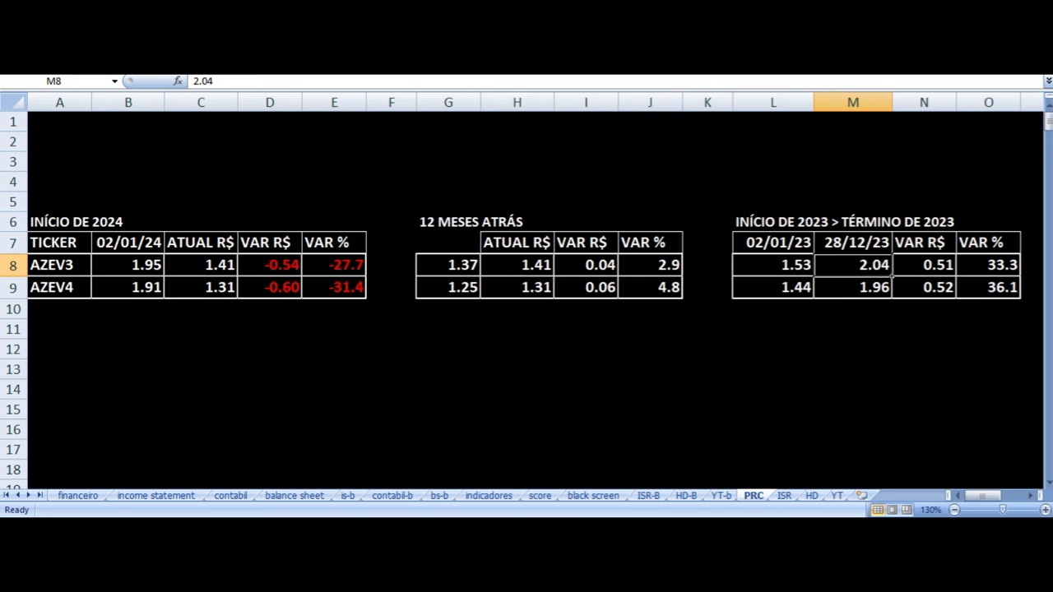
key("Right")
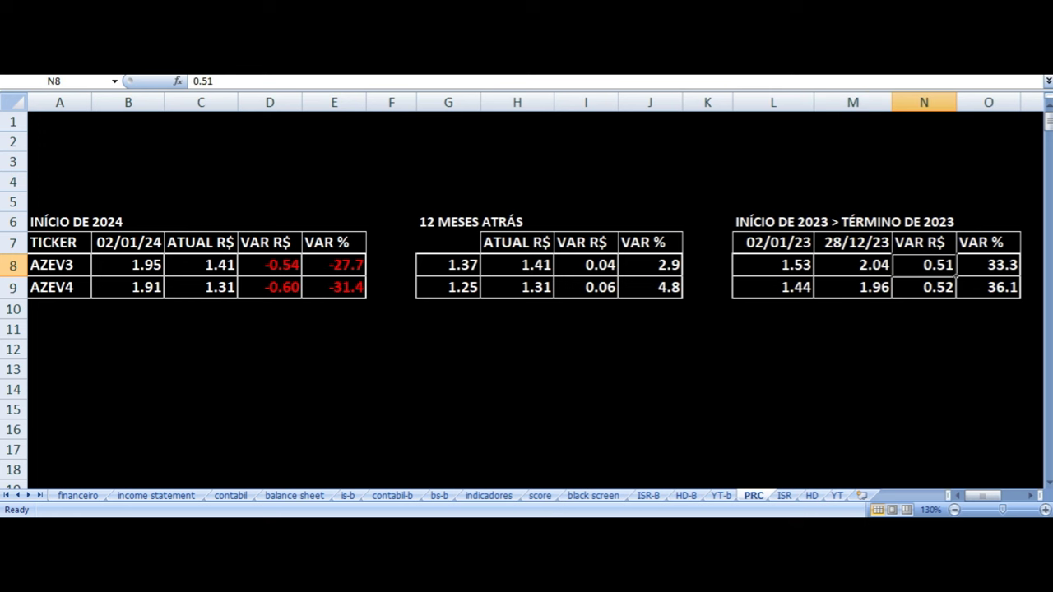
key("Right")
Examine AZEV4's price change since the start of 2024, from the ticker through to the percentage variation
key("Down")
key("Left")
key("Left")
key("Left")
key("Left")
key("Left")
key("Left")
key("Left")
key("Left")
key("Left")
key("Left")
key("Left")
key("Left")
key("Left")
key("Left")
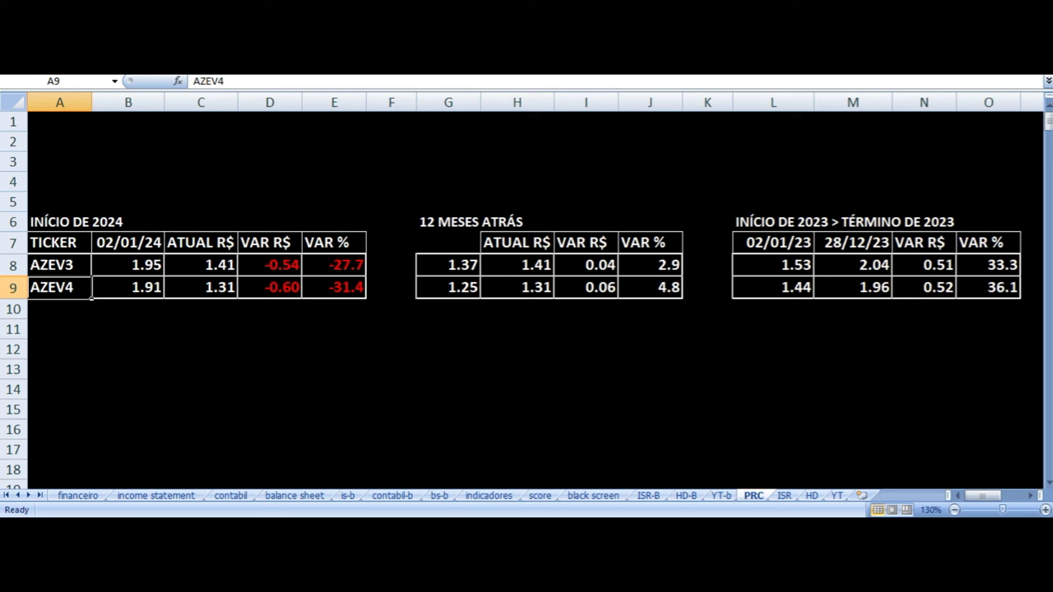
key("Right")
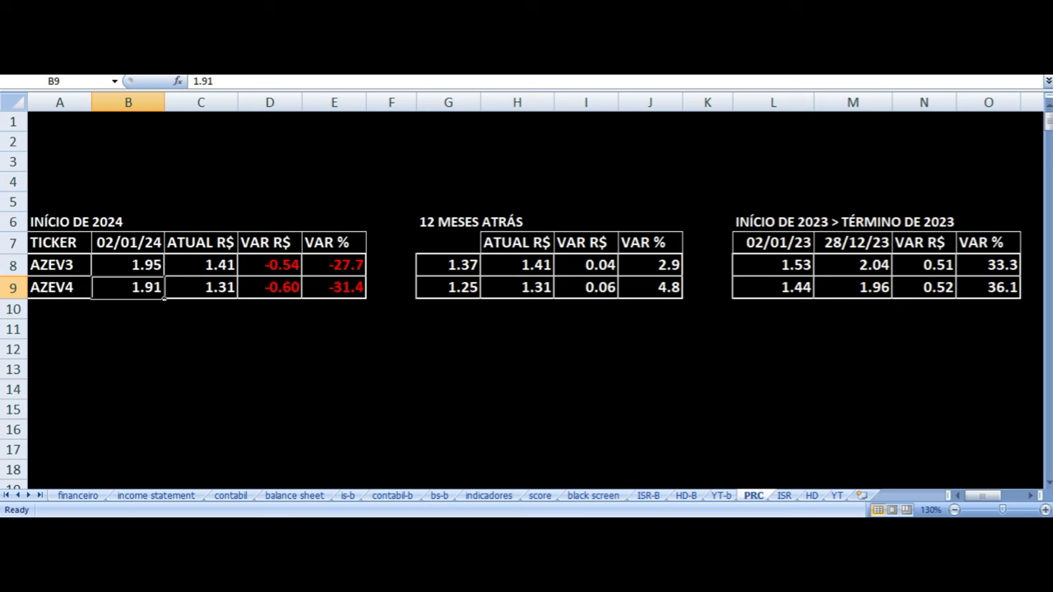
key("Right")
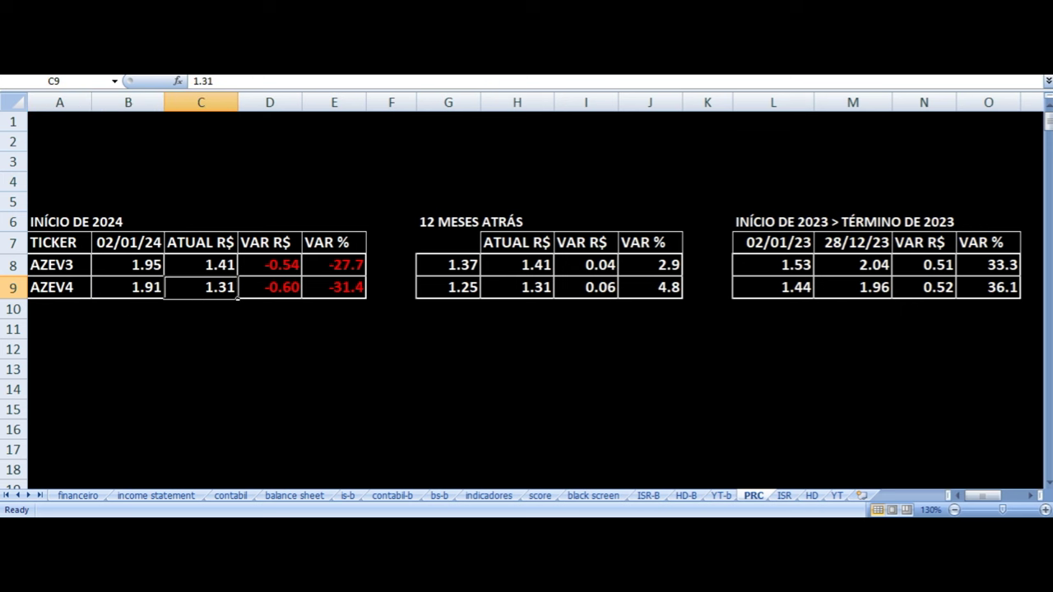
key("Right")
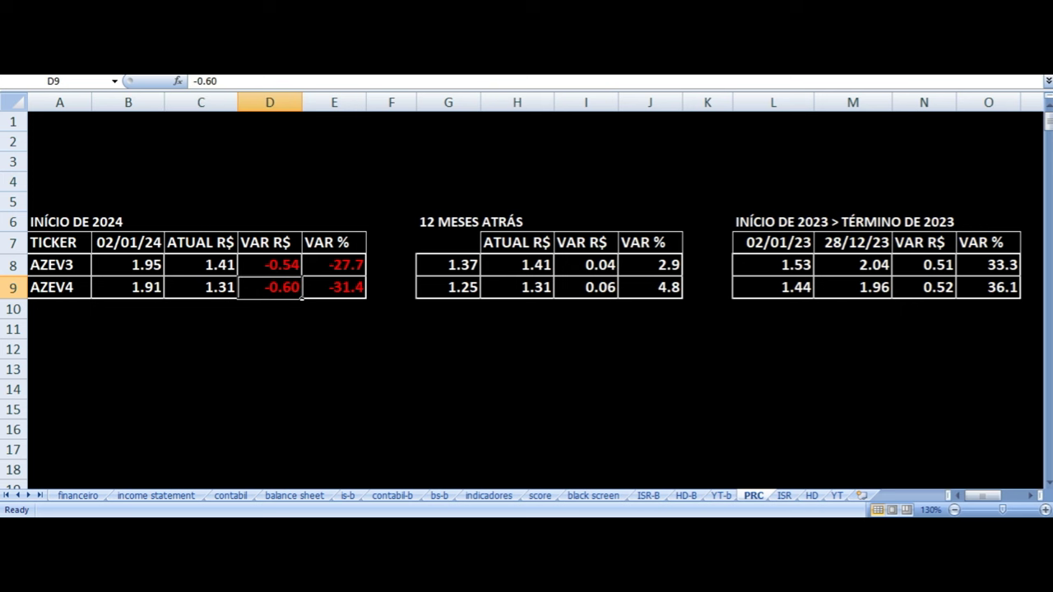
key("Right")
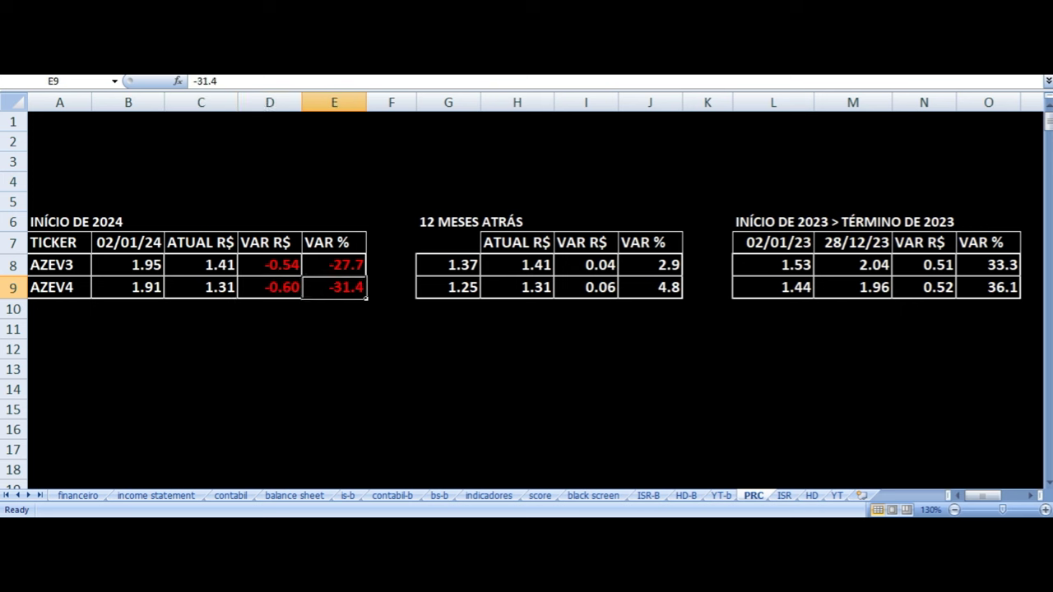
Review AZEV4's 12-month comparison, covering the old price, current price and both variations
key("Right")
key("Right")
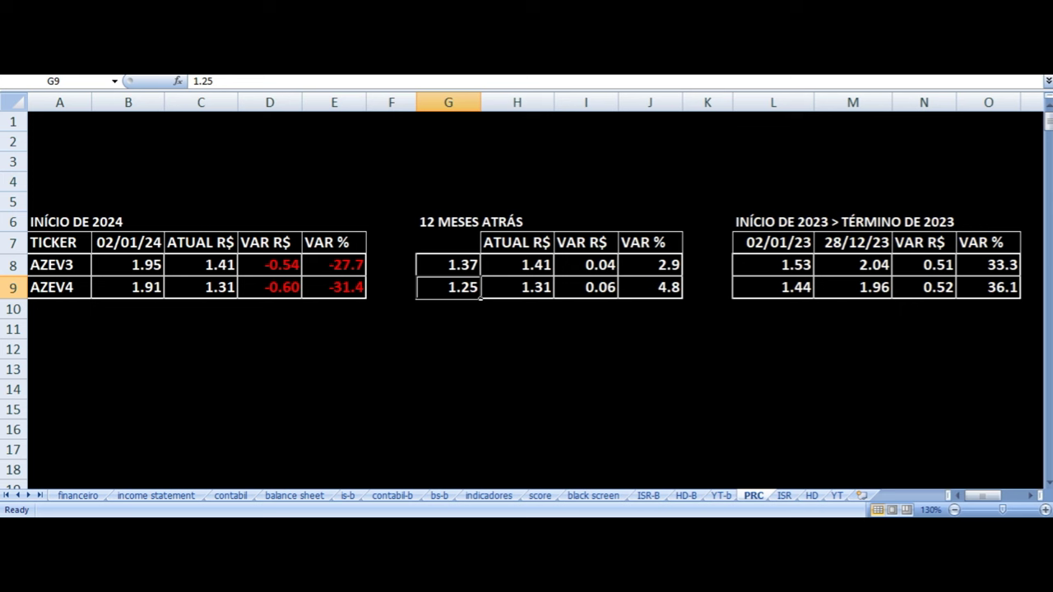
key("Right")
key("Right")
key("Right")
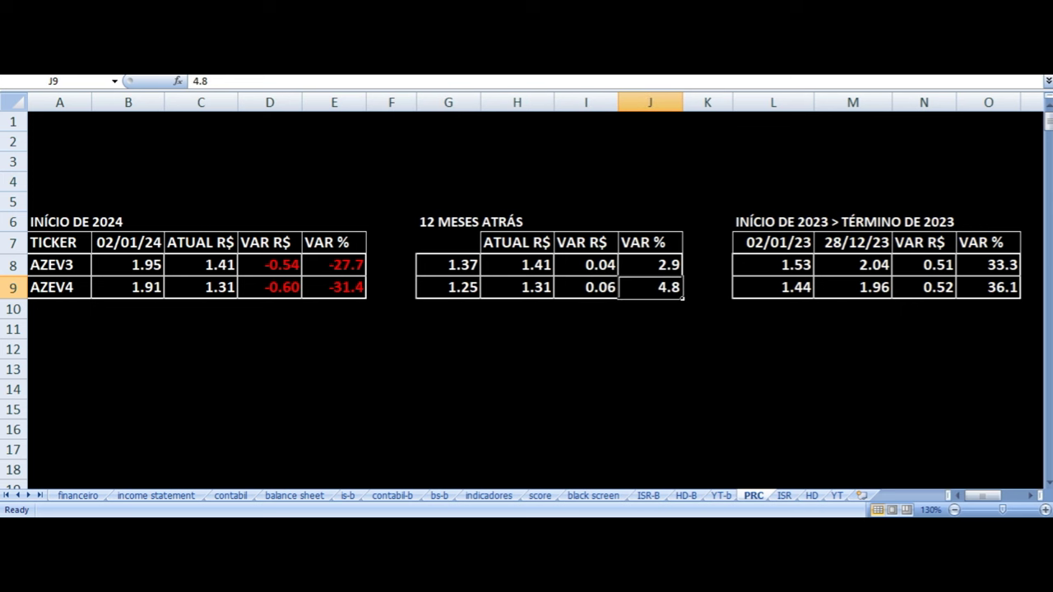
Examine AZEV4's 2023 performance, comparing the 02/01/23 and 28/12/23 prices and both variations
key("Right")
key("Right")
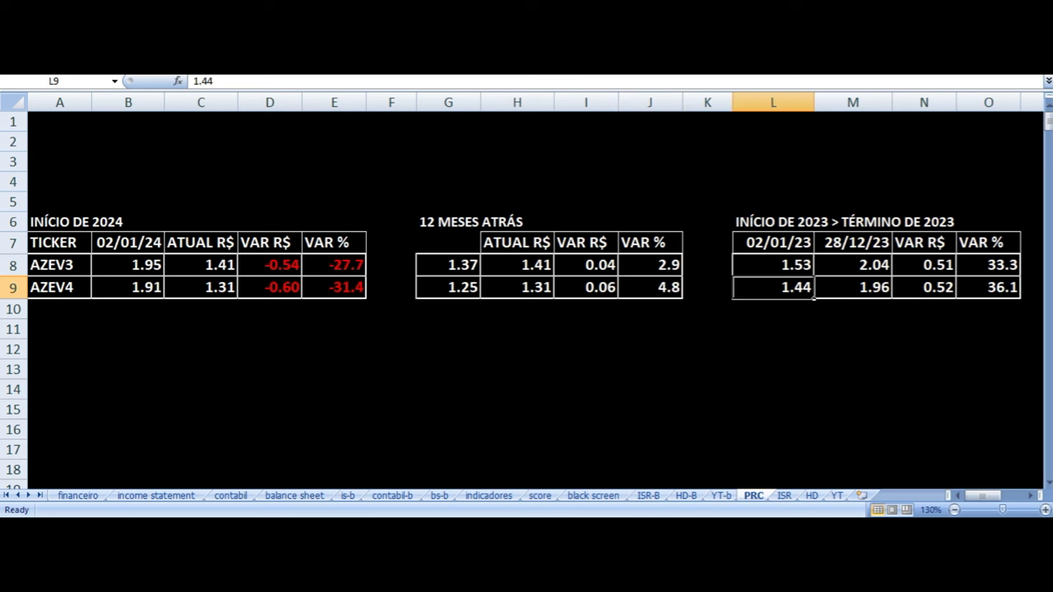
key("Right")
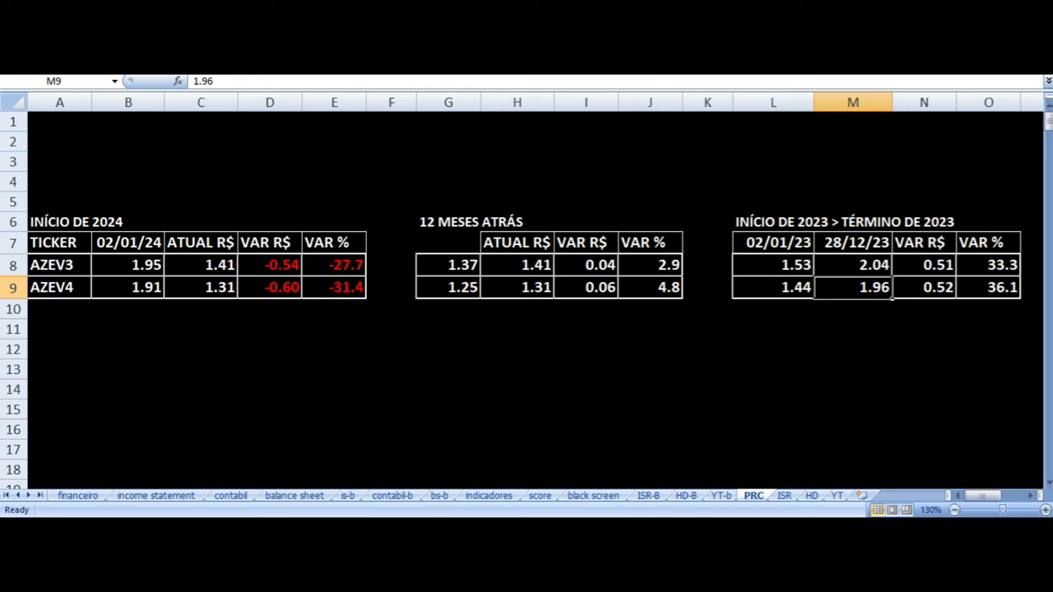
key("Right")
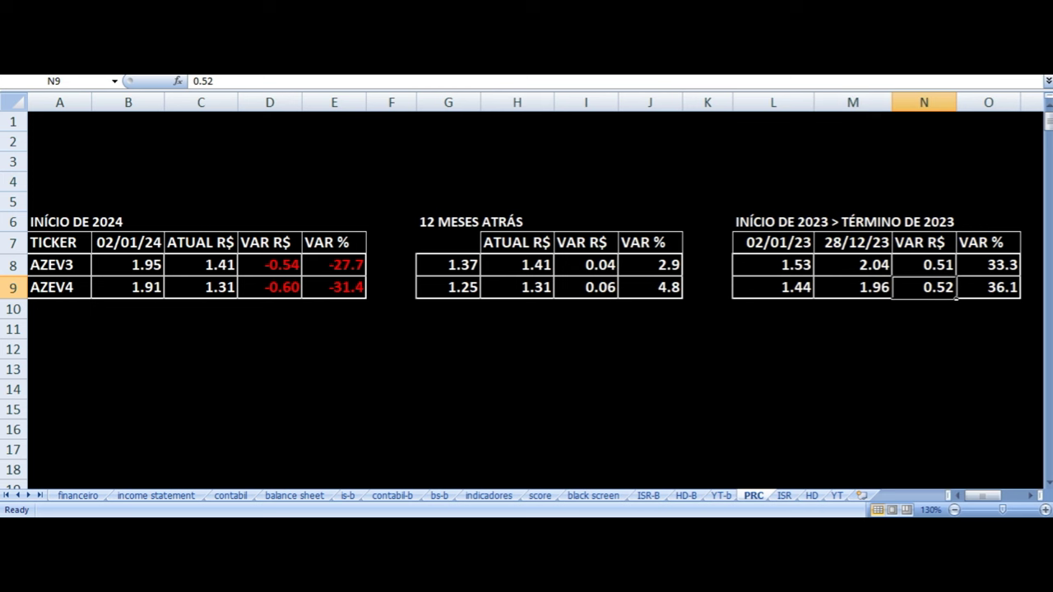
key("Right")
Compare the 12-month percentage variations of AZEV3 and AZEV4
key("Left")
key("Left")
key("Left")
key("Left")
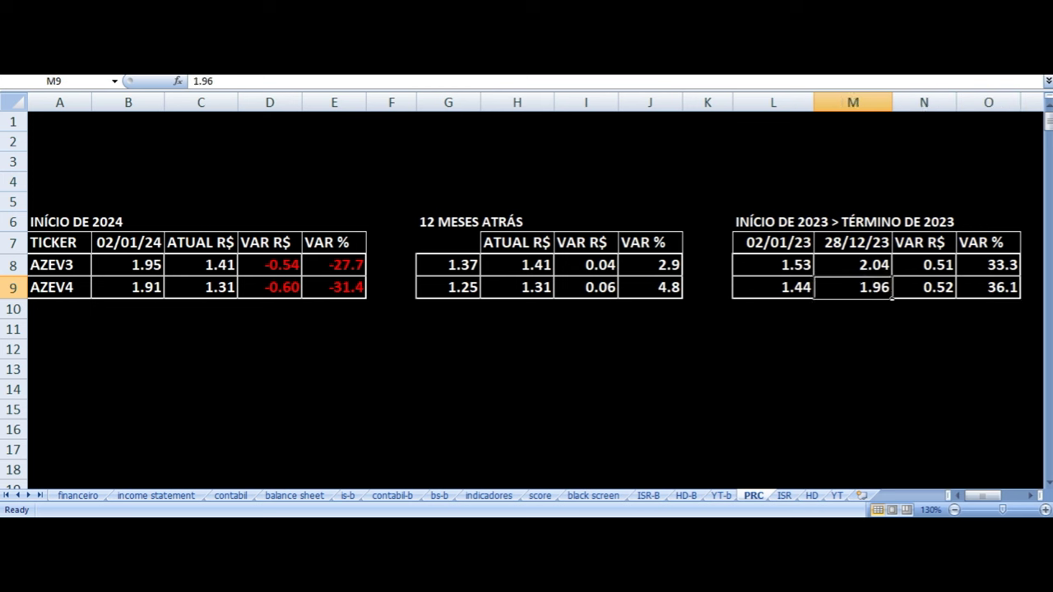
key("Left")
key("Up")
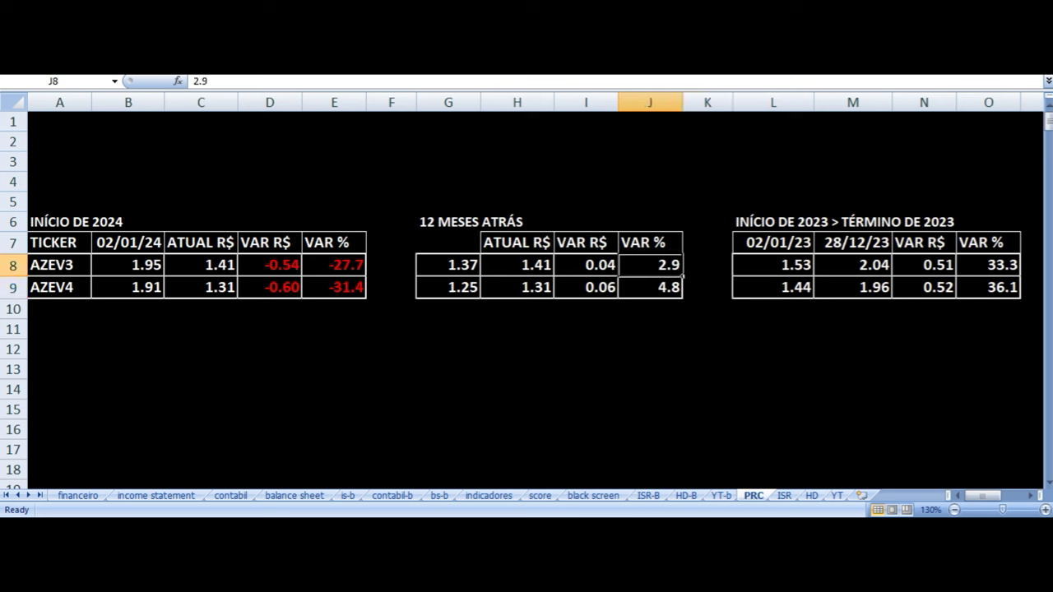
key("Down")
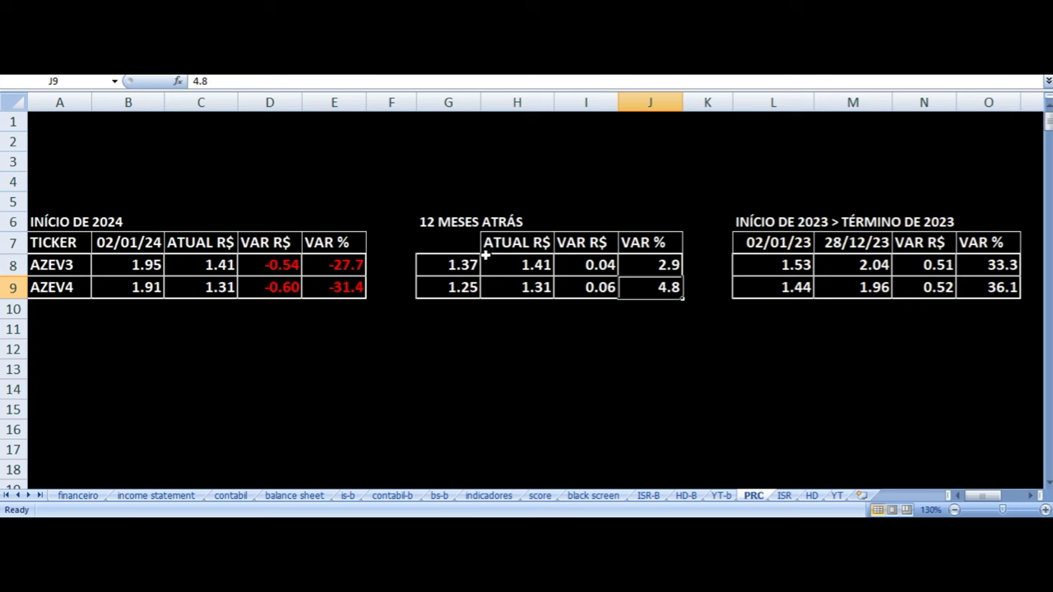
Return to the YT sheet and review the income statement's percentage variations from RECEITA VENDA BENS/SERVIÇOS down to RESULTADO OPERACIONAL
left_click(837, 496)
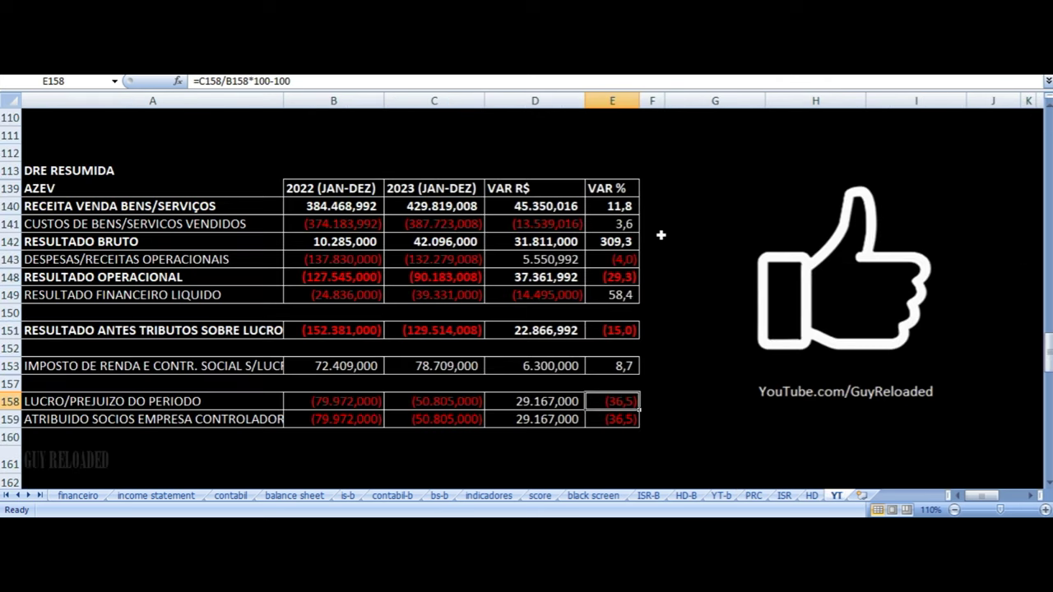
left_click(615, 206)
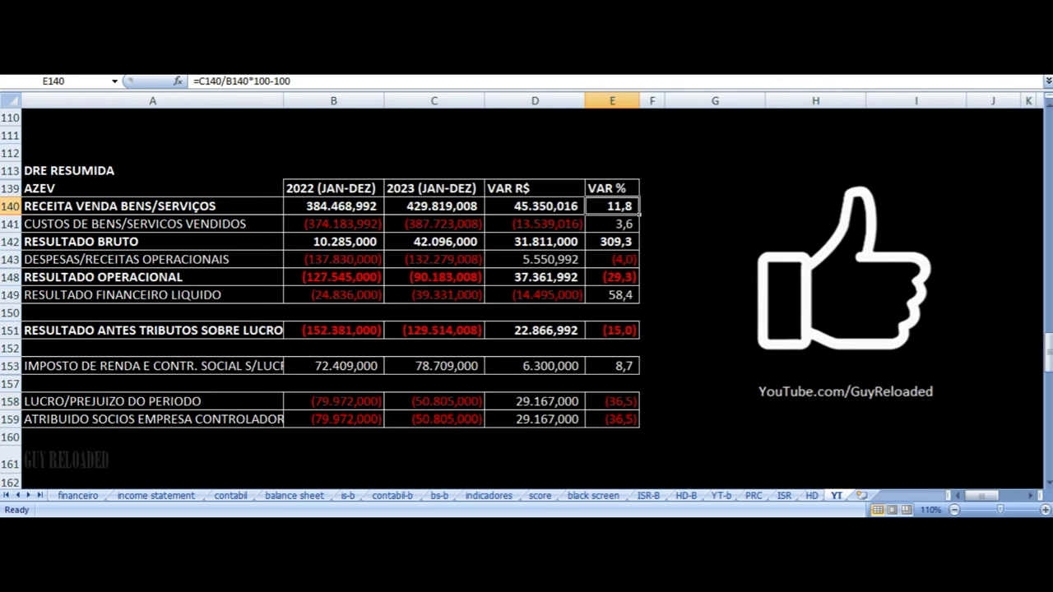
left_click(616, 223)
left_click(616, 242)
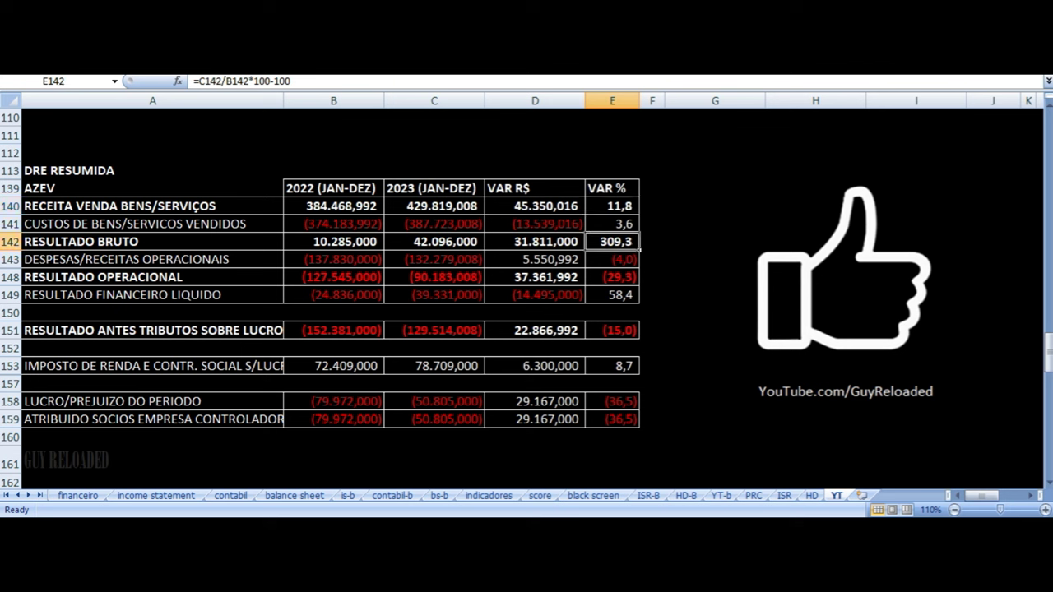
left_click(616, 259)
left_click(616, 277)
left_click(615, 294)
left_click(615, 278)
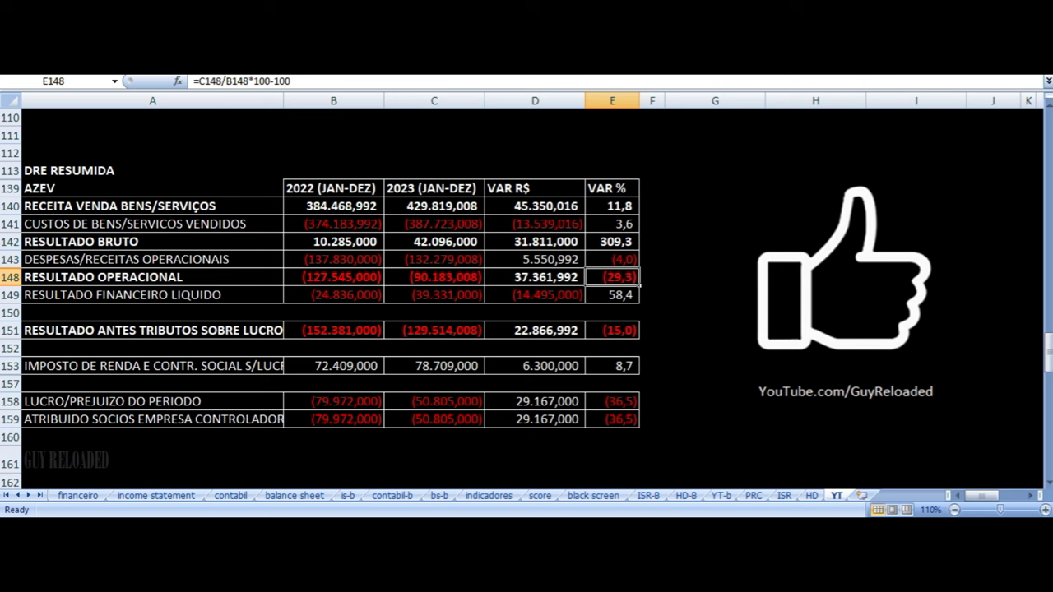
Review the percentage variations from RESULTADO FINANCEIRO LIQUIDO down to LUCRO/PREJUIZO DO PERIODO, finishing on that row's 2022 figure
left_click(616, 295)
left_click(615, 312)
left_click(615, 329)
left_click(615, 365)
left_click(615, 401)
key("Left")
key("Left")
key("Left")
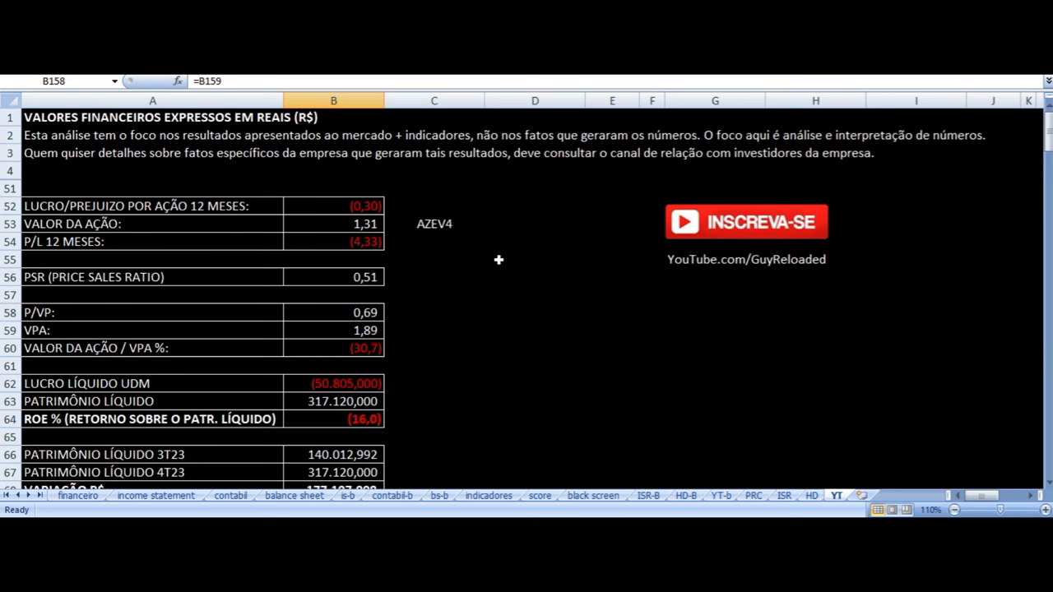
Review LUCRO/PREJUIZO POR AÇÃO 12 MESES, the AZEV4 share value and the resulting P/L 12 MESES
left_click(338, 206)
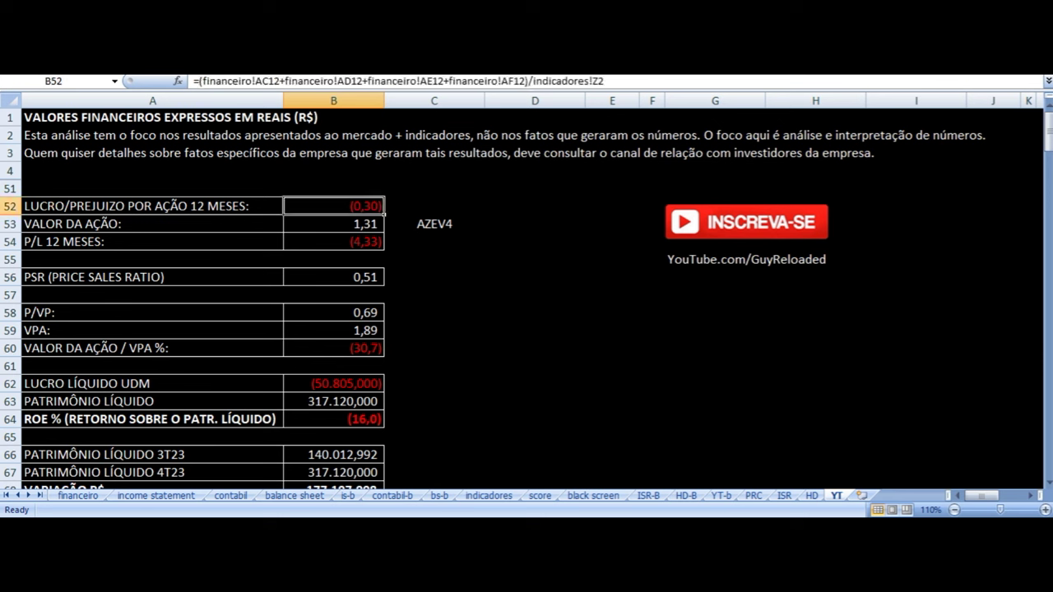
key("Down")
key("Right")
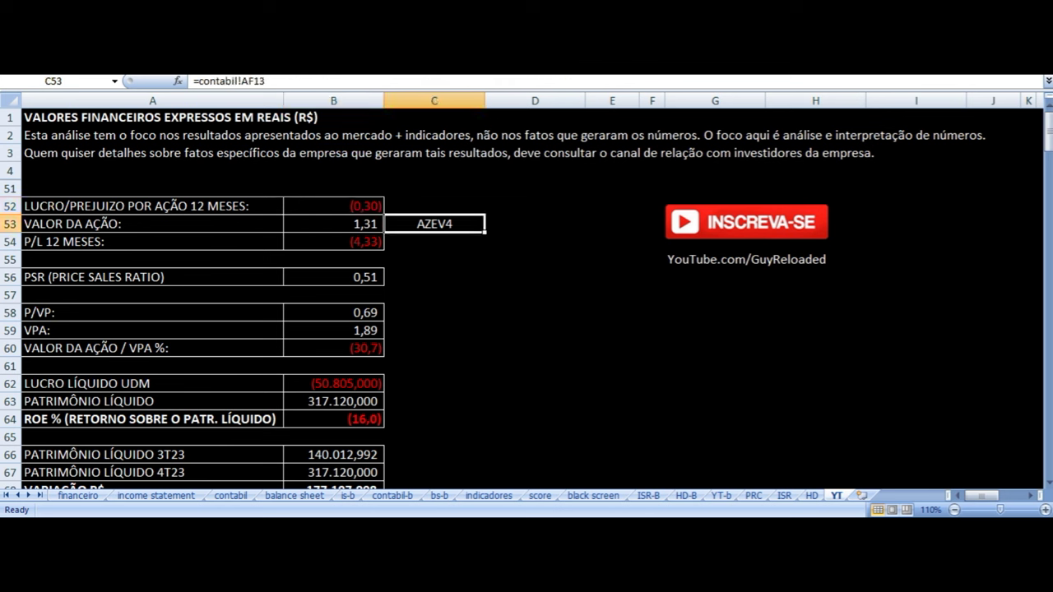
key("Left")
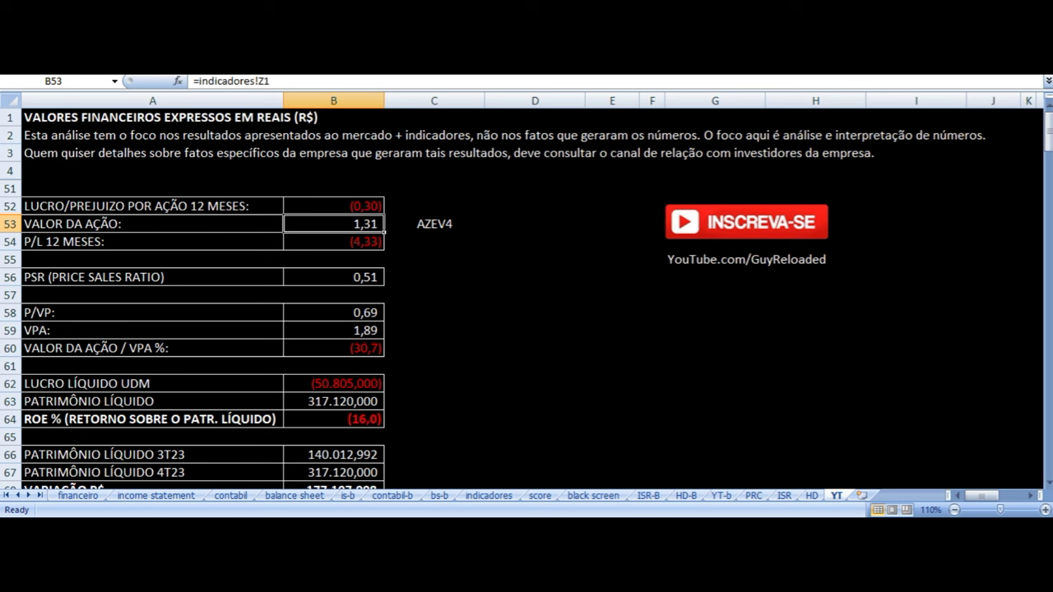
key("Down")
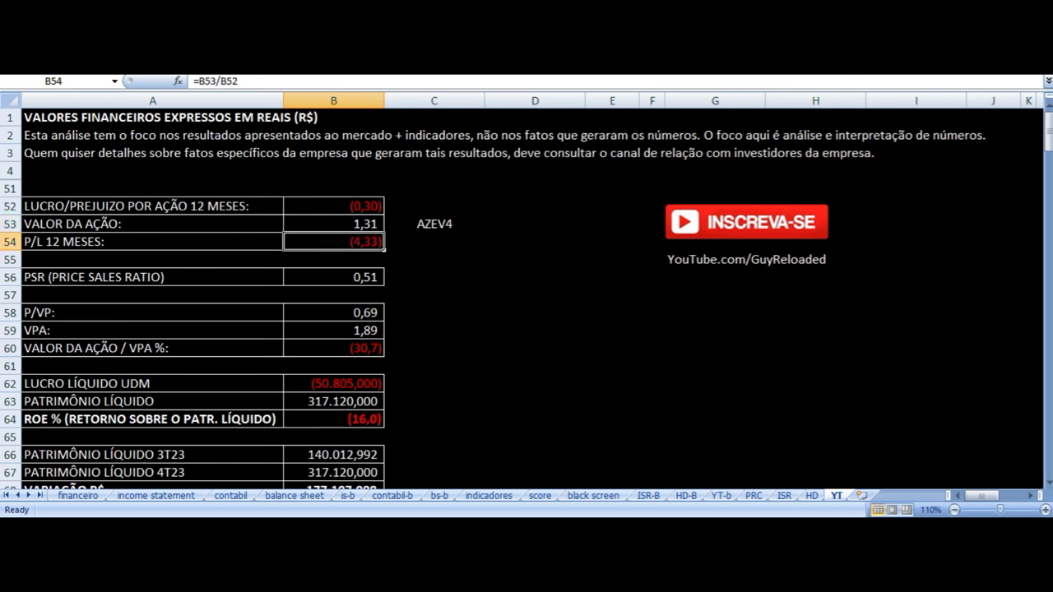
Check the PSR (PRICE SALES RATIO) and revisit the P/L 12 MESES indicator
key("Down")
key("Down")
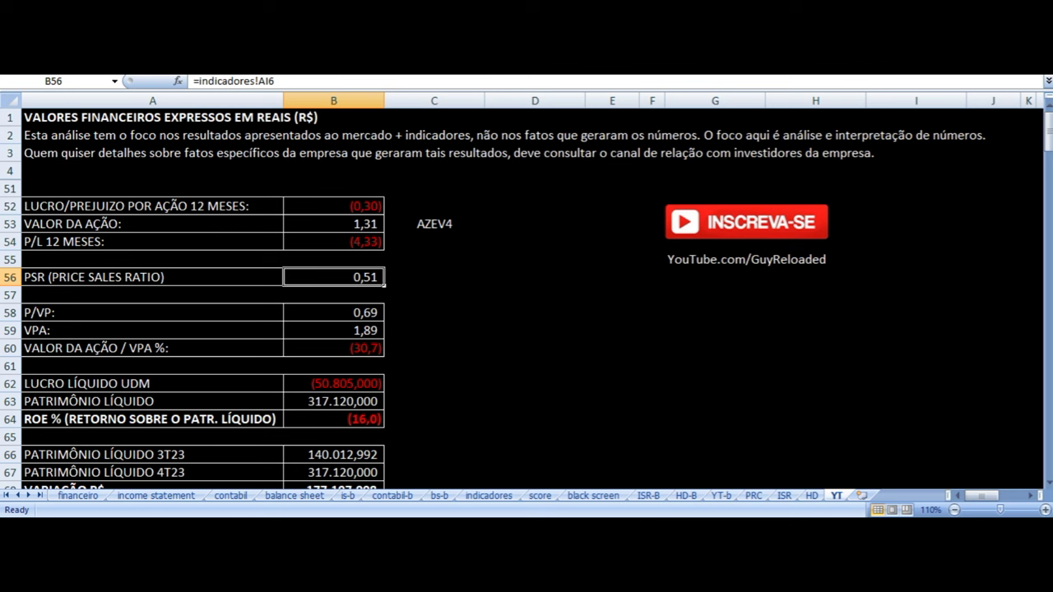
key("Up")
key("Up")
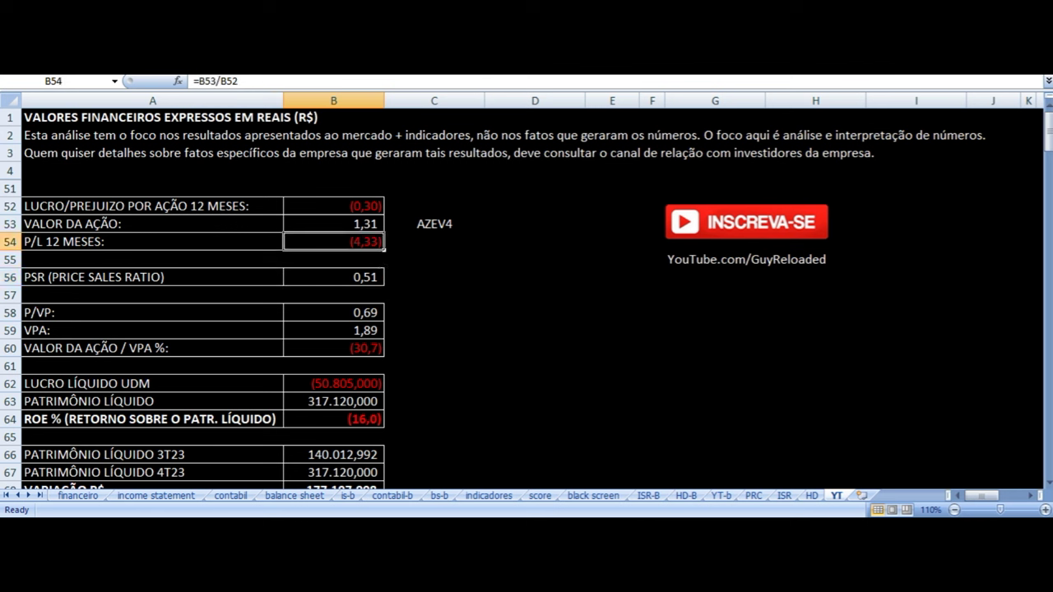
left_click(152, 241)
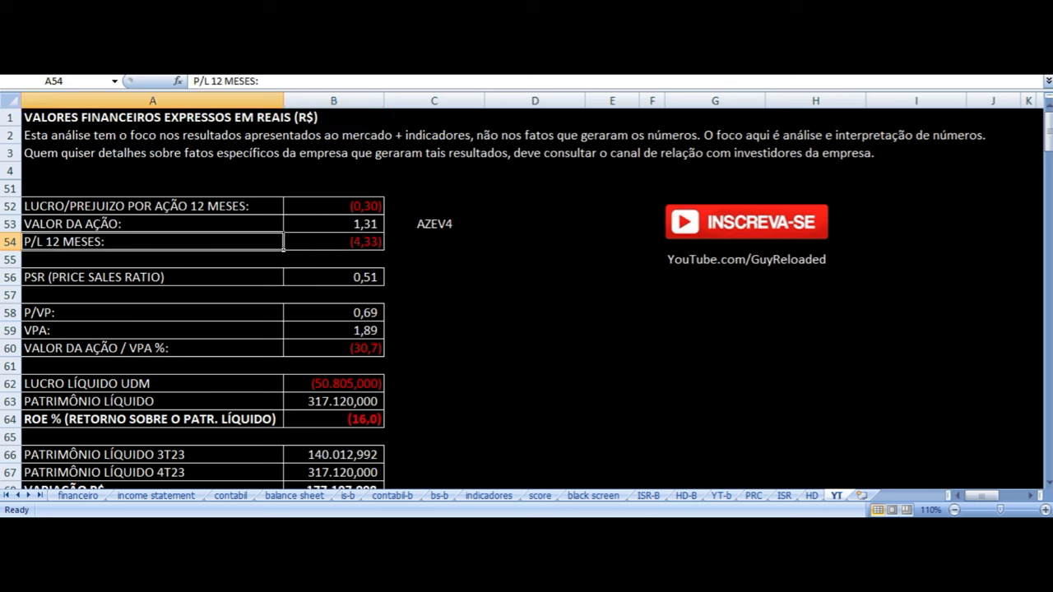
Examine the book-value indicators P/VP, VPA and VALOR DA AÇÃO / VPA %, finishing on the VPA label
key("Down")
key("Down")
key("Down")
key("Down")
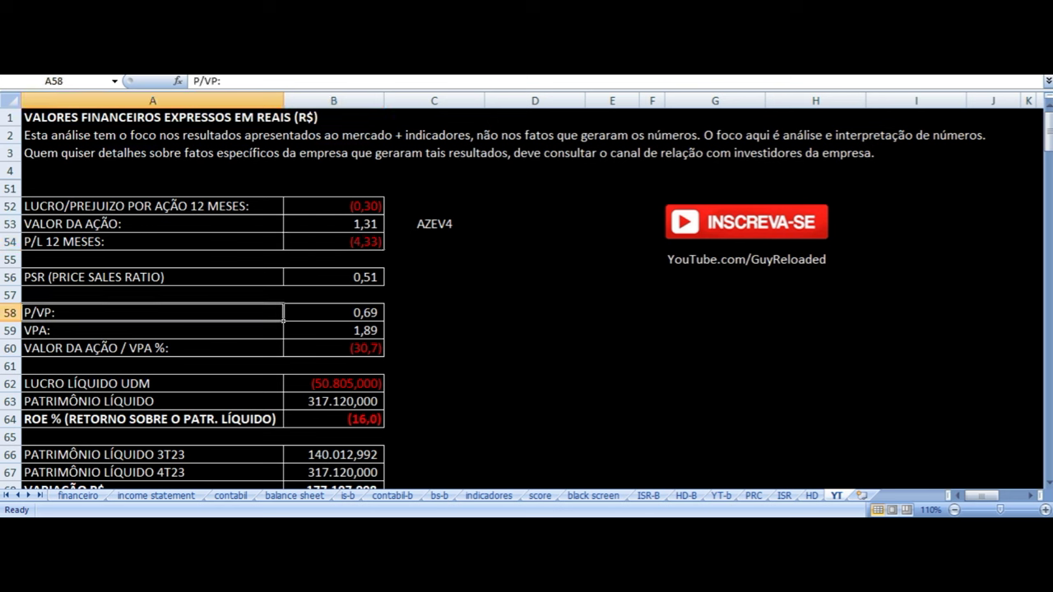
key("Right")
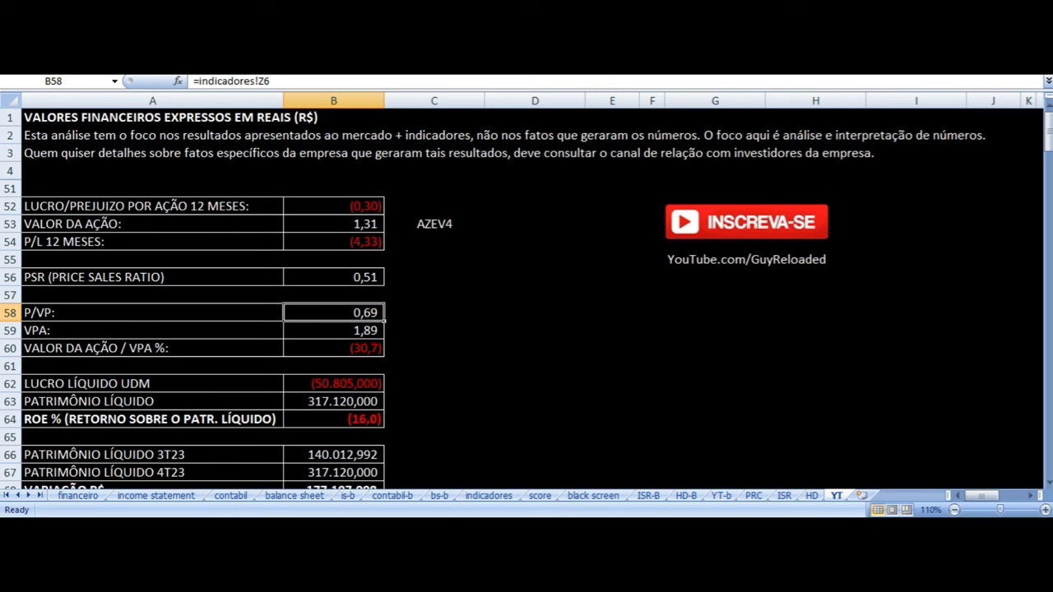
key("Down")
key("Down")
key("Up")
key("Up")
key("Up")
key("Up")
key("Up")
key("Up")
key("Up")
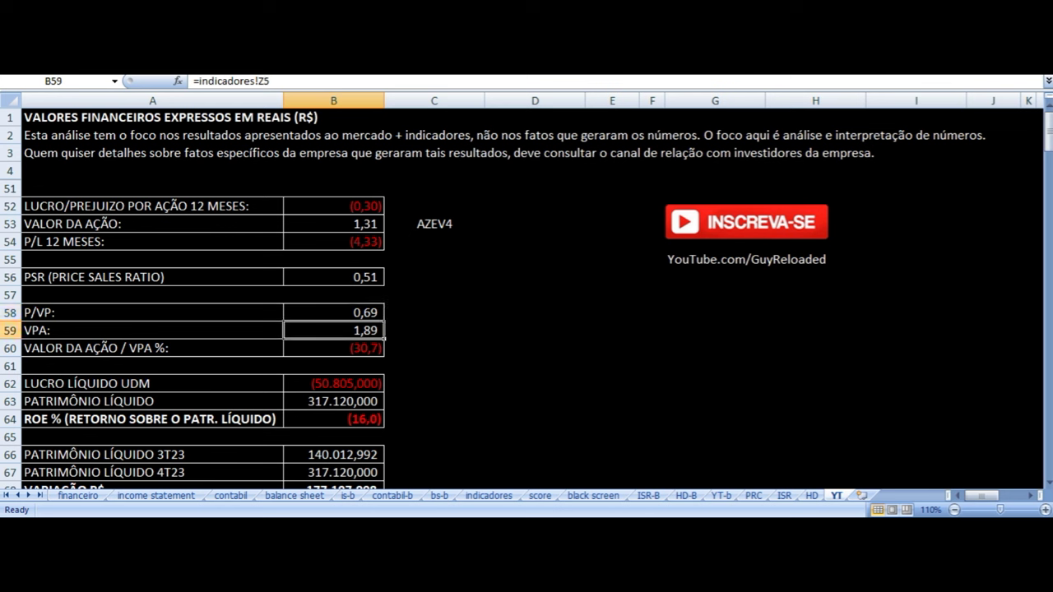
key("Down")
key("Down")
key("Down")
key("Down")
key("Down")
key("Down")
key("Left")
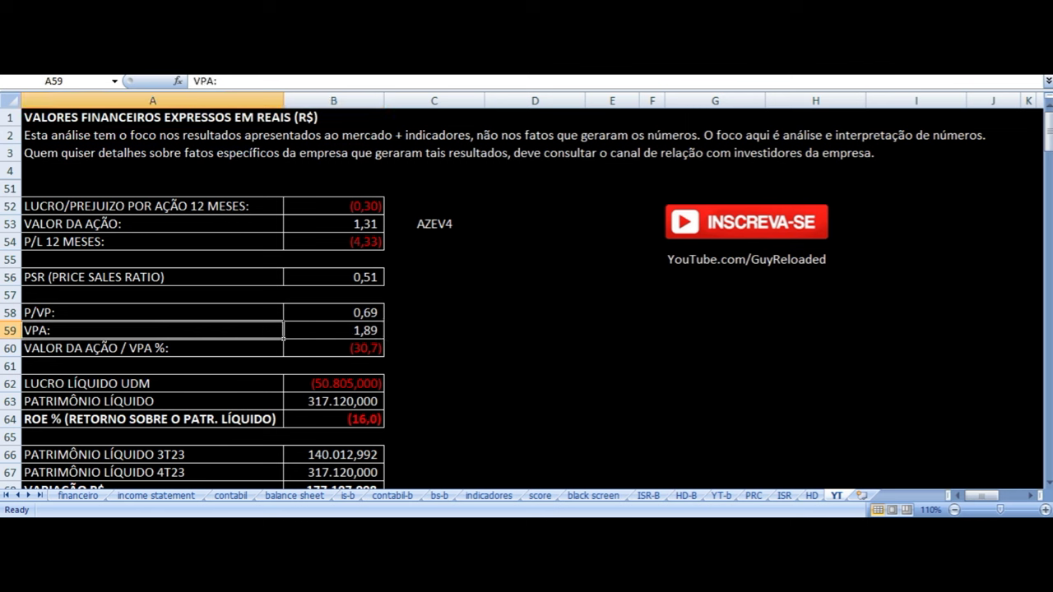
Examine ROE % (RETORNO SOBRE O PATR. LÍQUIDO) and the LUCRO LÍQUIDO UDM figure behind it
key("Down")
key("Down")
key("Down")
key("Down")
key("Down")
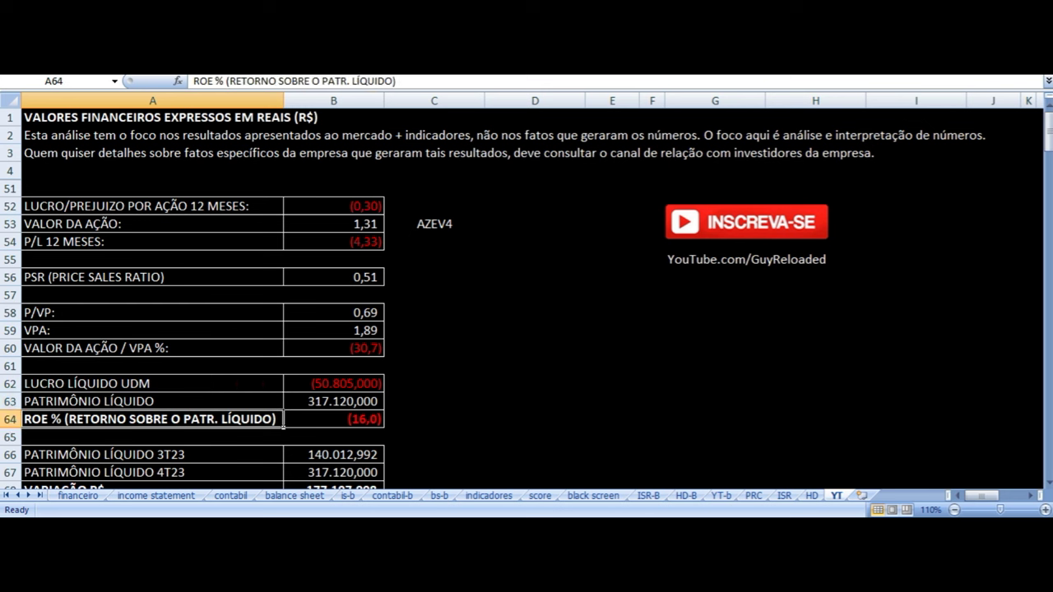
key("Right")
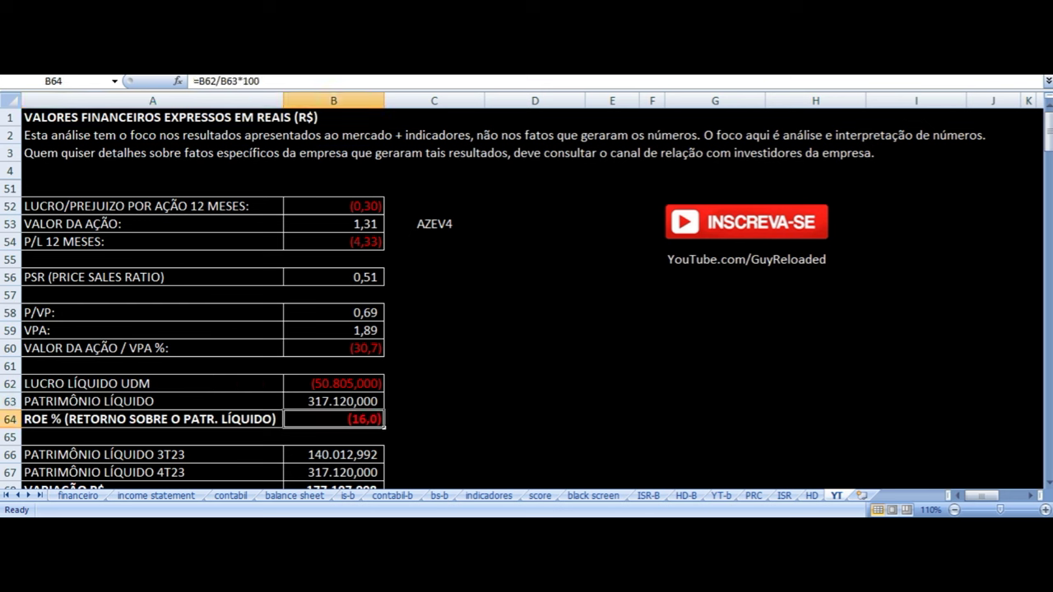
key("Up")
key("Up")
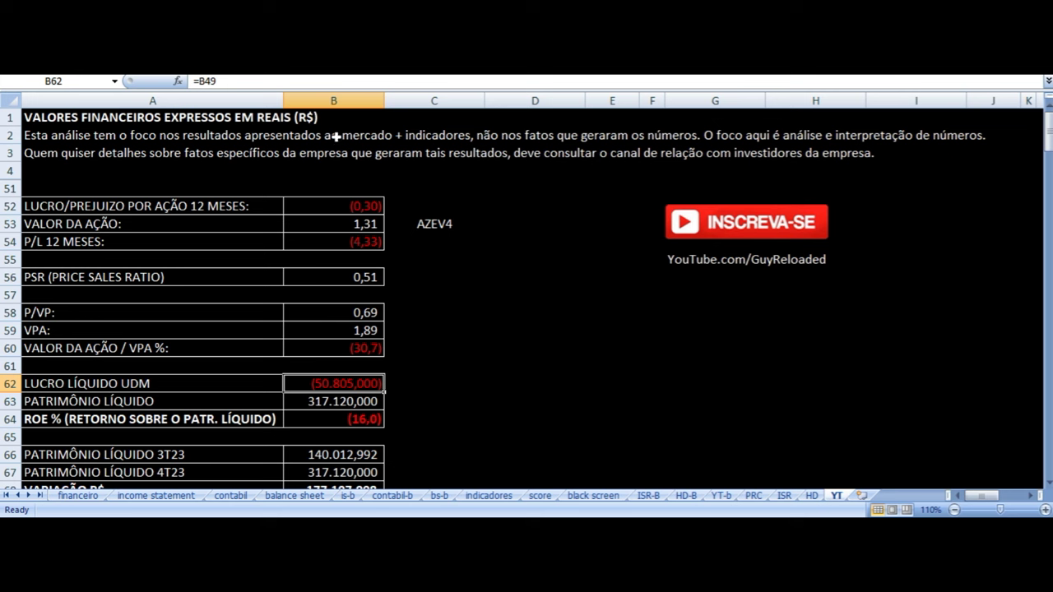
Compare PATRIMÔNIO LÍQUIDO between 3T23 and 4T23, including its variation in R$
scroll(501, 357, "down", 3)
key("Left")
key("Down")
key("Down")
key("Down")
key("Down")
key("Down")
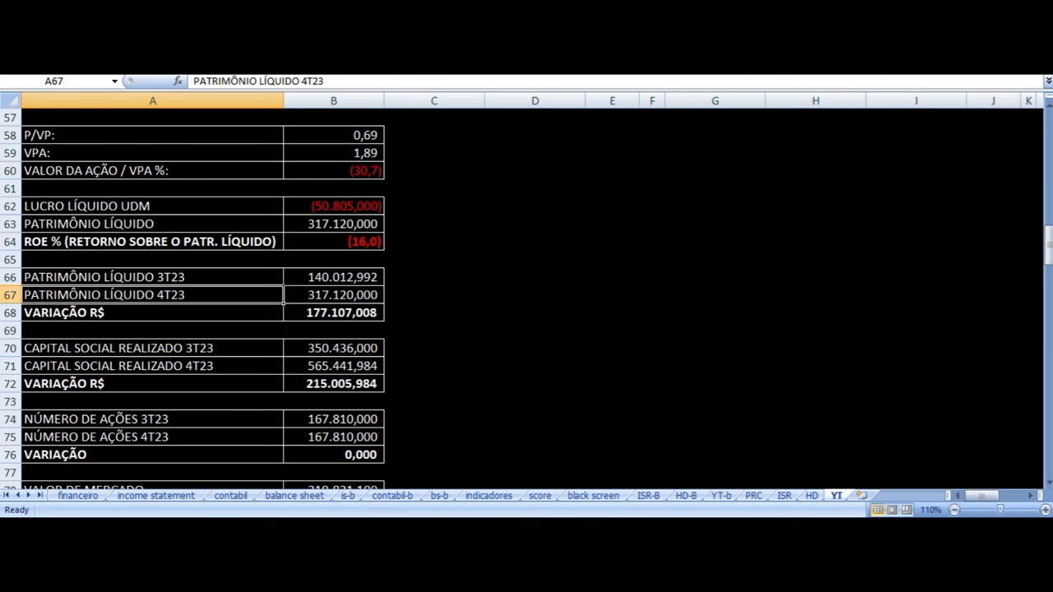
key("Right")
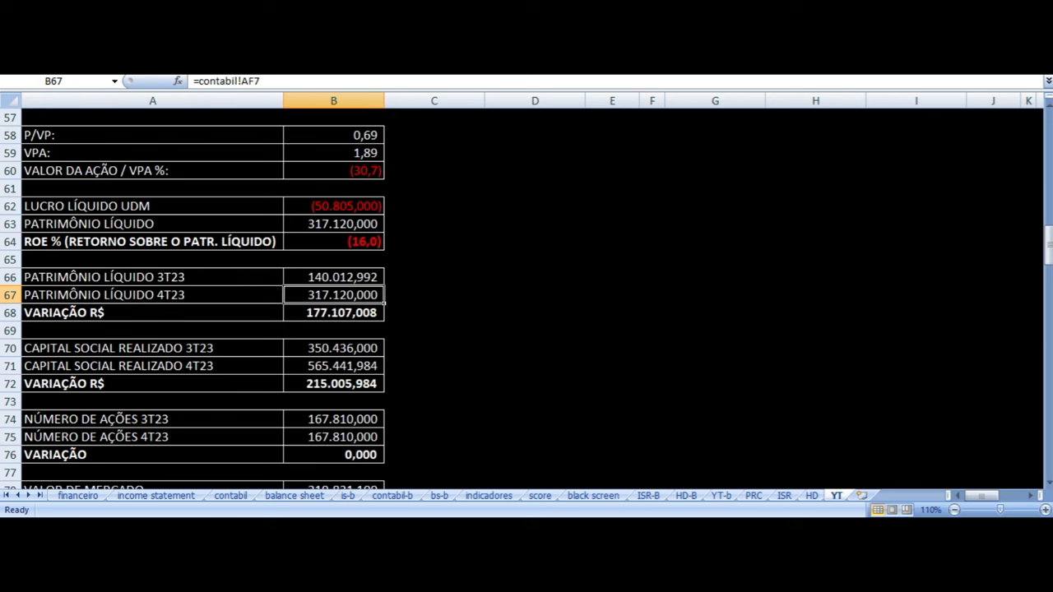
key("Down")
key("Up")
key("Up")
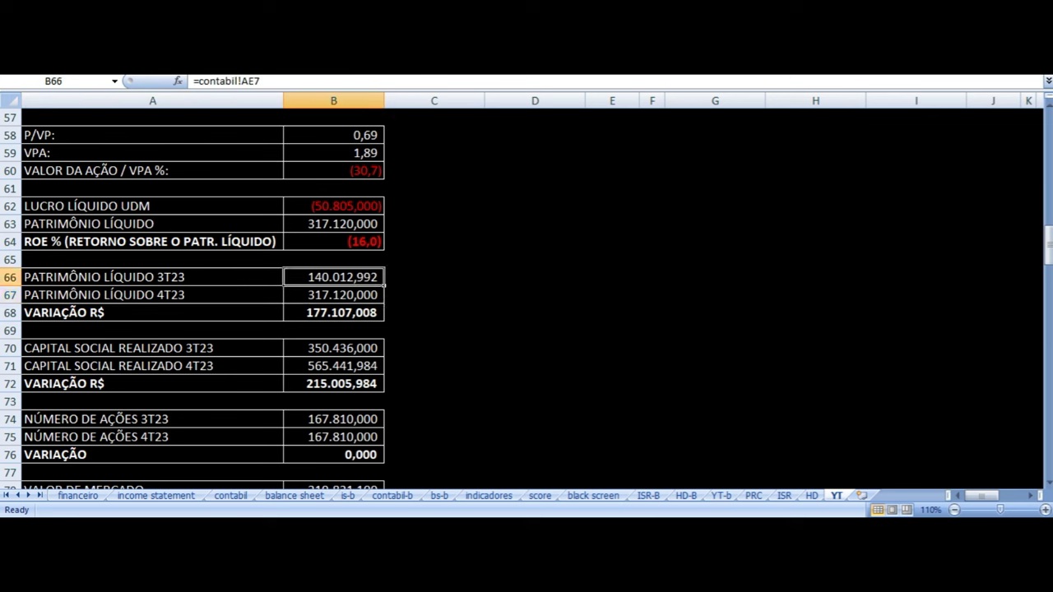
key("Down")
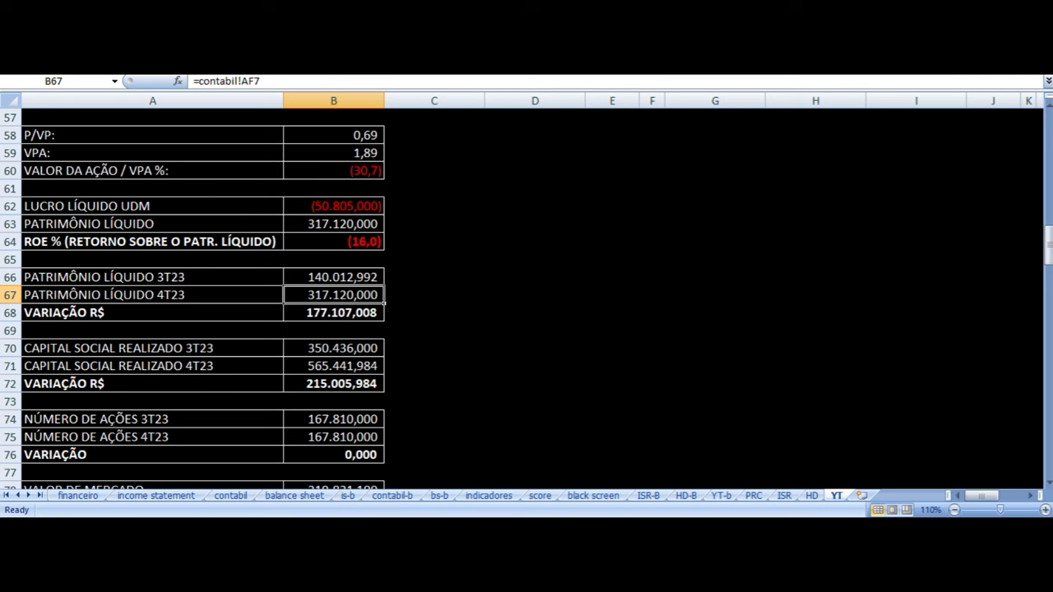
Compare CAPITAL SOCIAL REALIZADO between 3T23 and 4T23
key("Down")
key("Down")
key("Down")
key("Down")
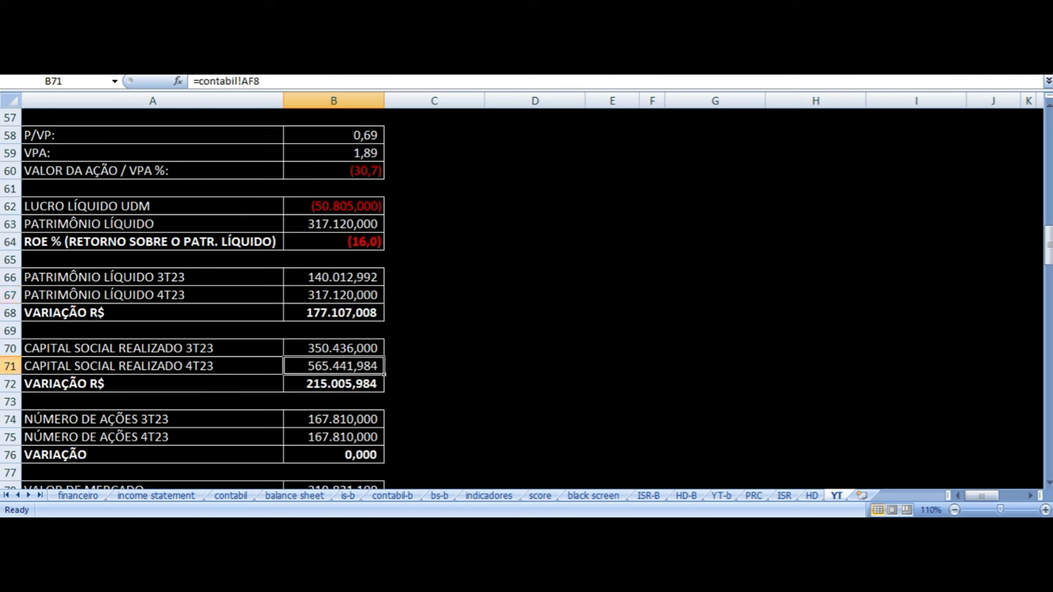
key("Up")
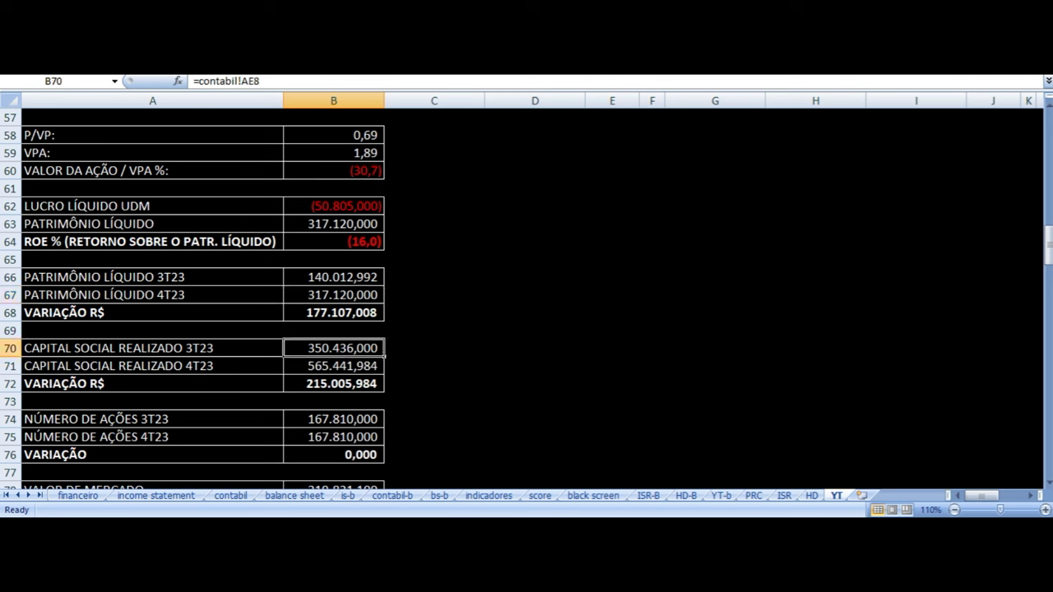
key("Down")
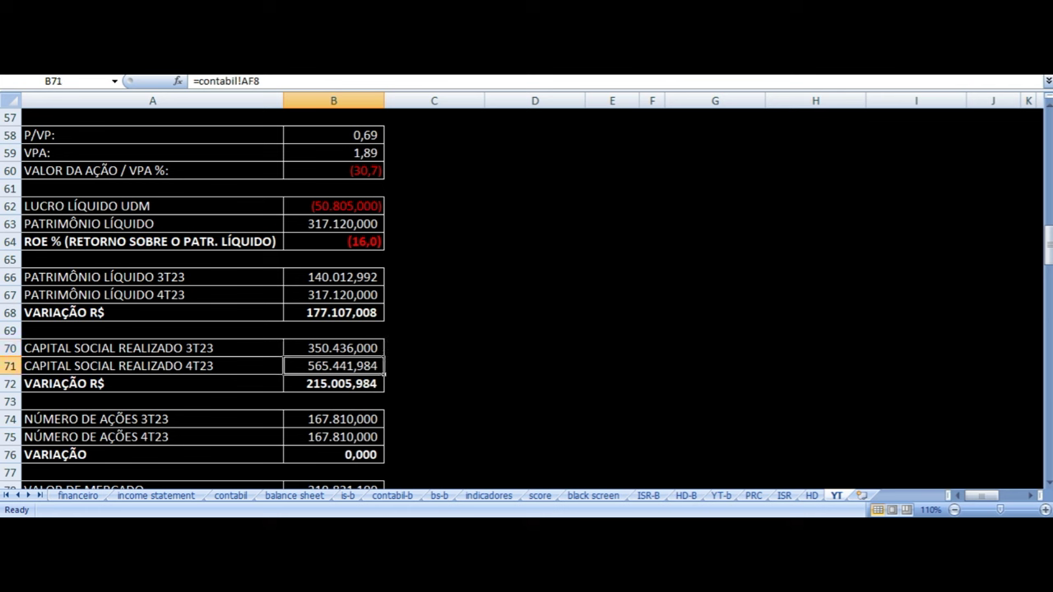
Compare NÚMERO DE AÇÕES between 3T23 and 4T23, including the VARIAÇÃO row
key("Down")
key("Down")
key("Down")
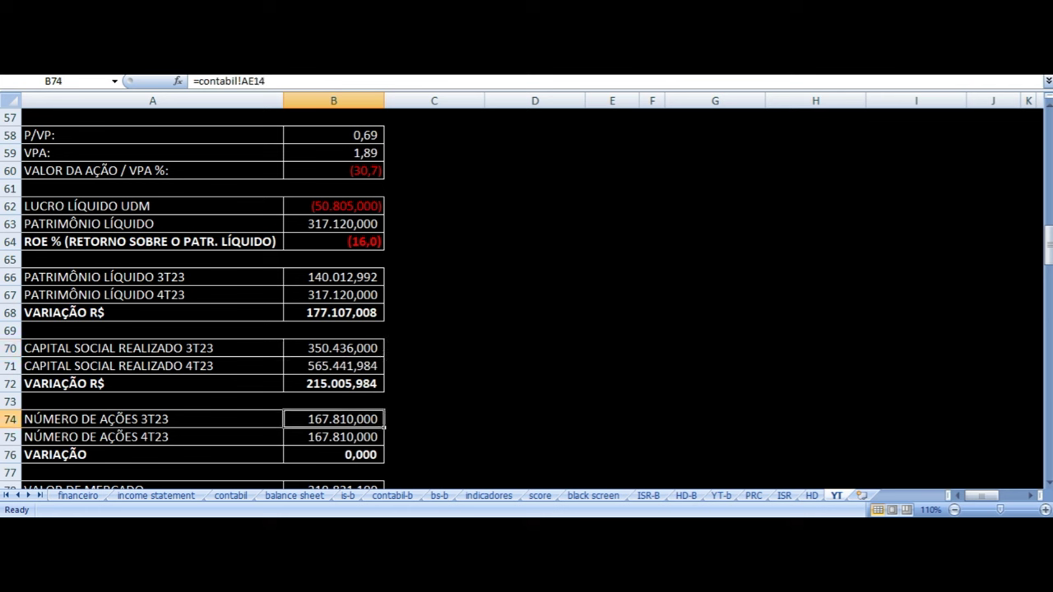
scroll(553, 332, "down", 4)
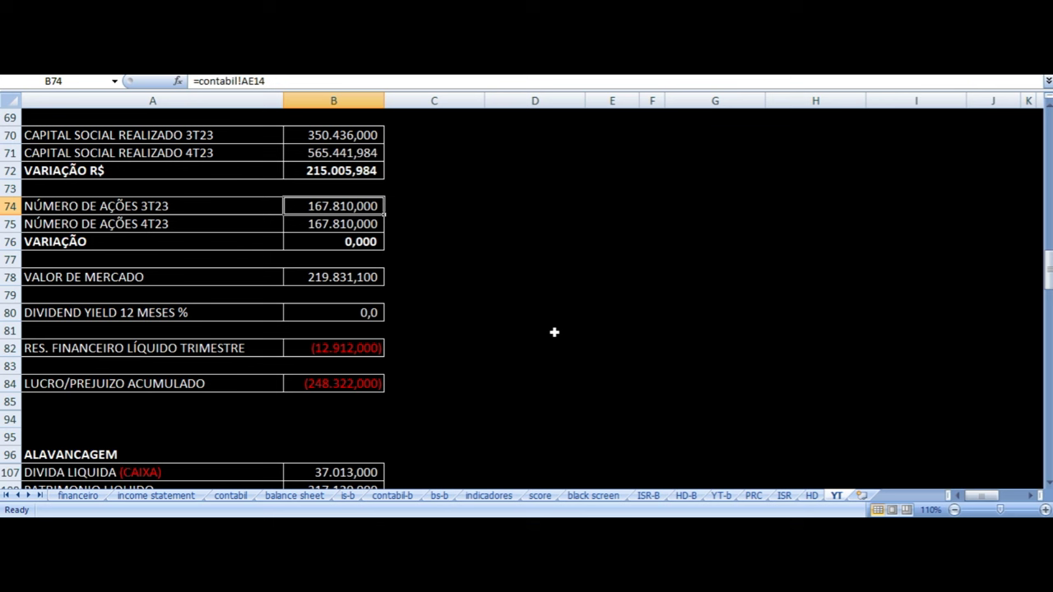
key("Down")
key("Down")
key("Down")
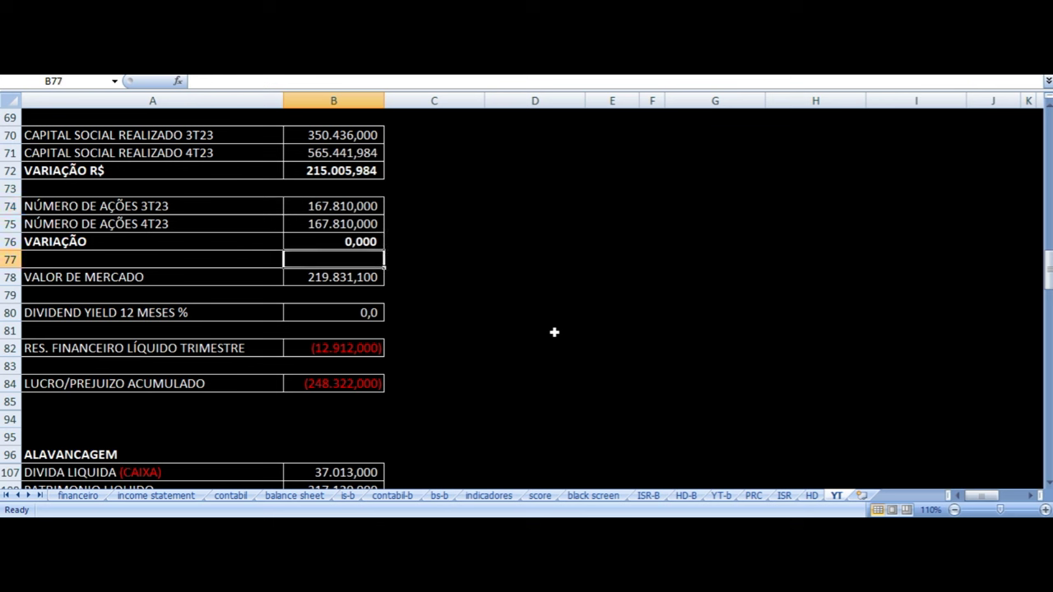
Review VALOR DE MERCADO and DIVIDEND YIELD 12 MESES %
key("Down")
key("Down")
key("Down")
key("Left")
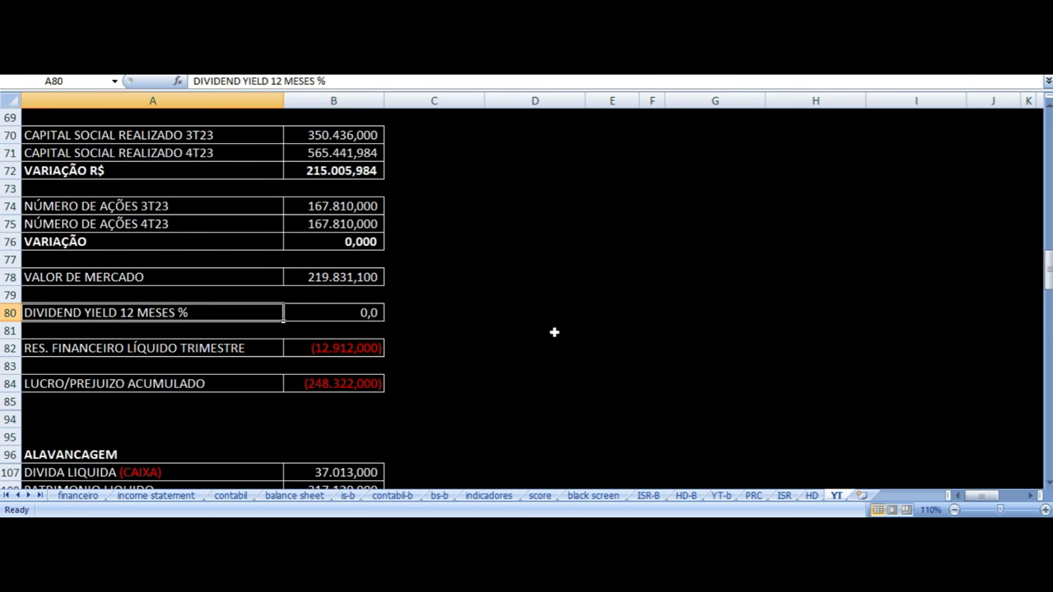
Review RES. FINANCEIRO LÍQUIDO TRIMESTRE and LUCRO/PREJUIZO ACUMULADO
key("Down")
key("Down")
key("Right")
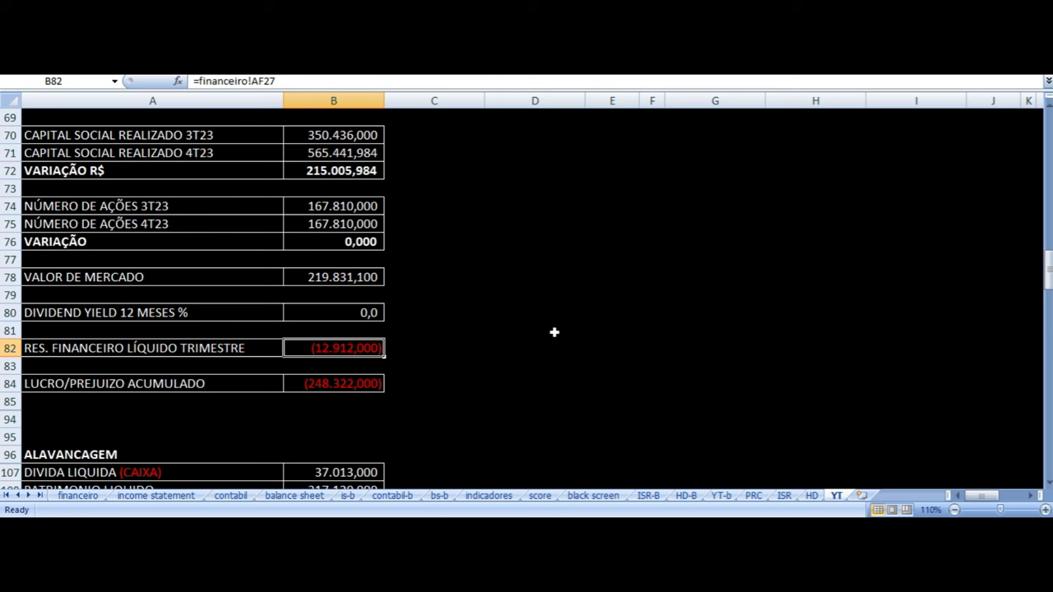
key("Down")
key("Down")
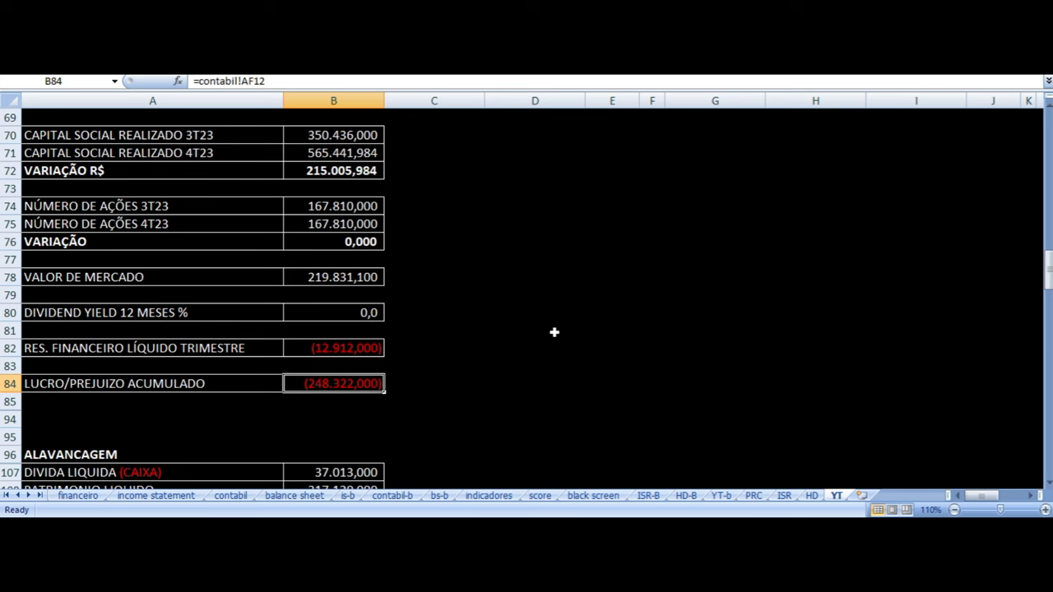
Examine the ALAVANCAGEM block: DIVIDA LIQUIDA, PATRIMONIO LIQUIDO and the ratio between them
scroll(554, 333, "down", 4)
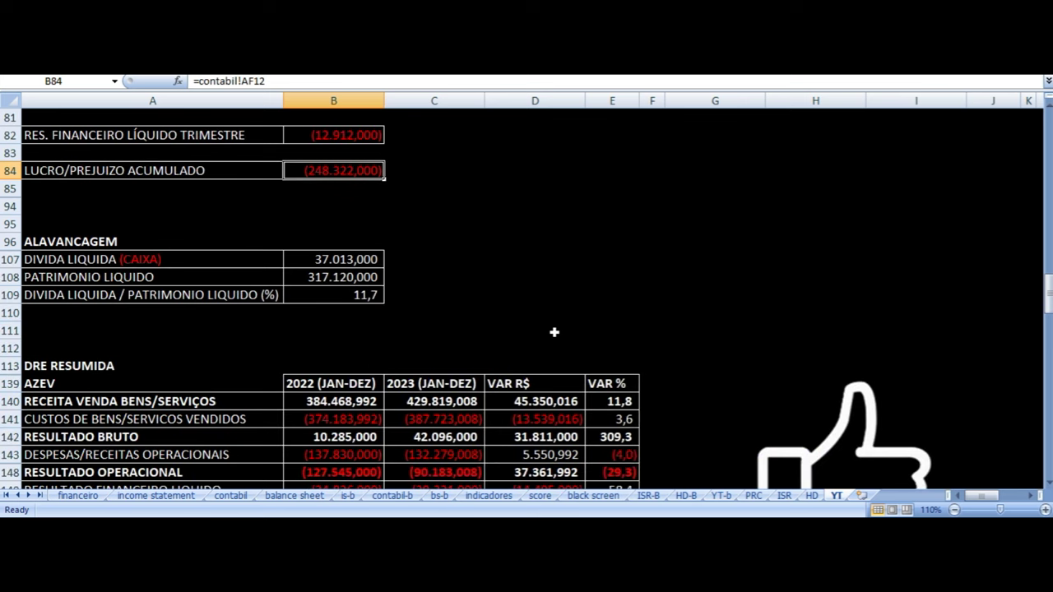
key("Down")
key("Down")
key("Down")
key("Down")
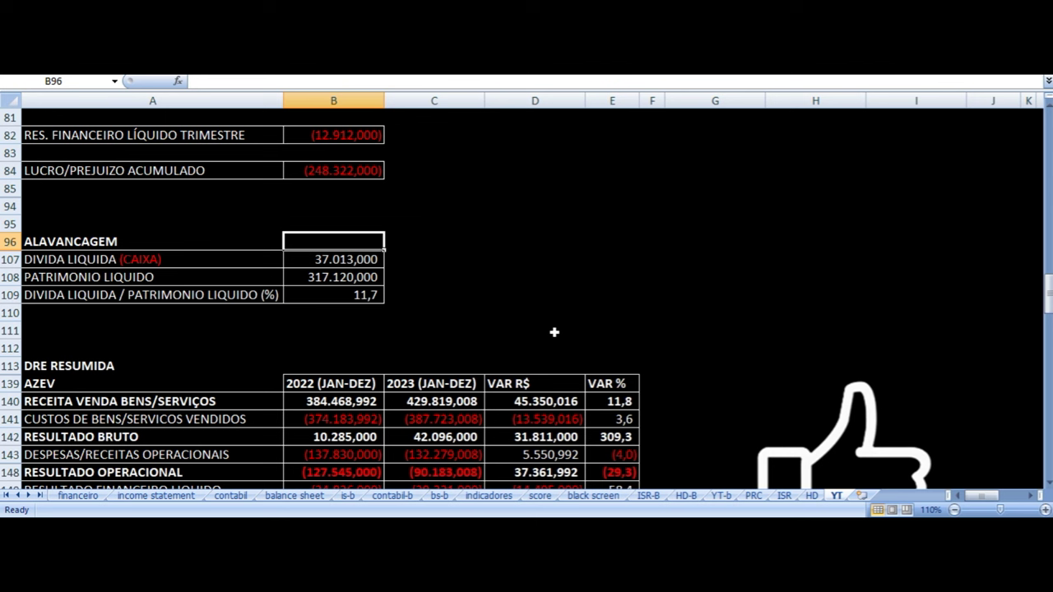
key("Down")
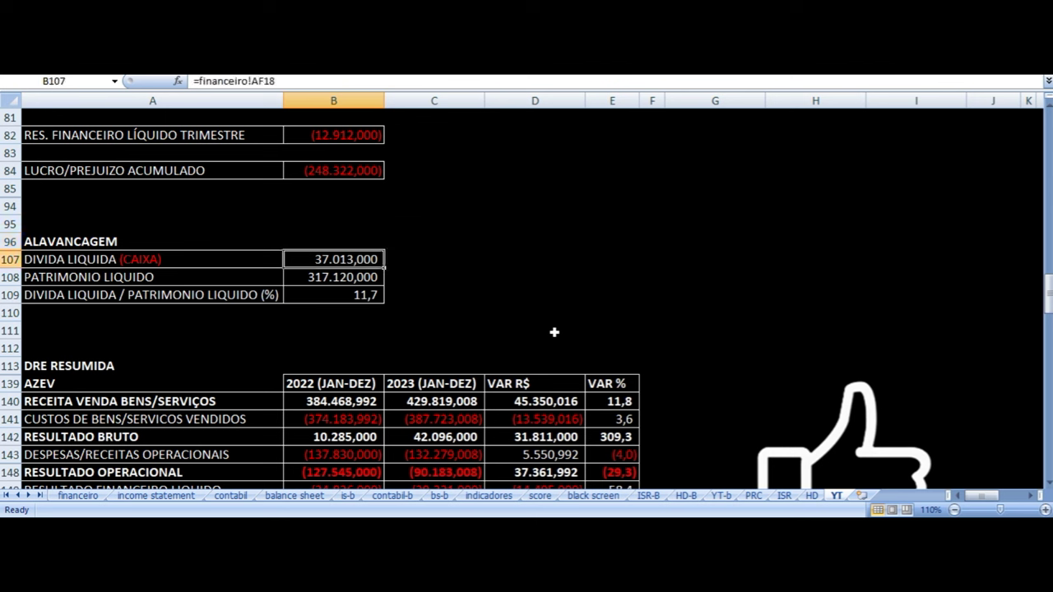
key("Down")
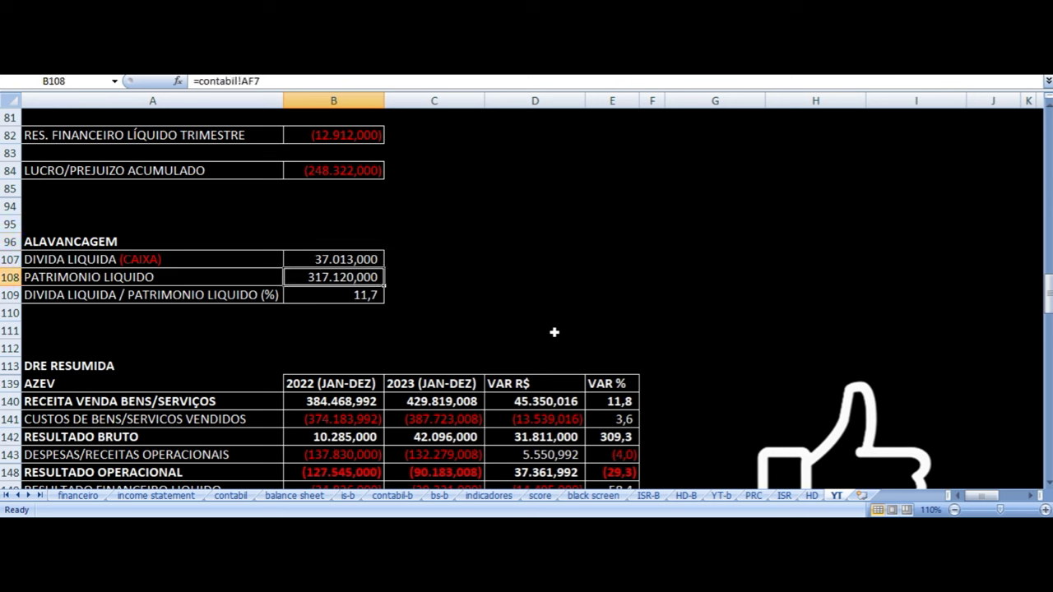
key("Down")
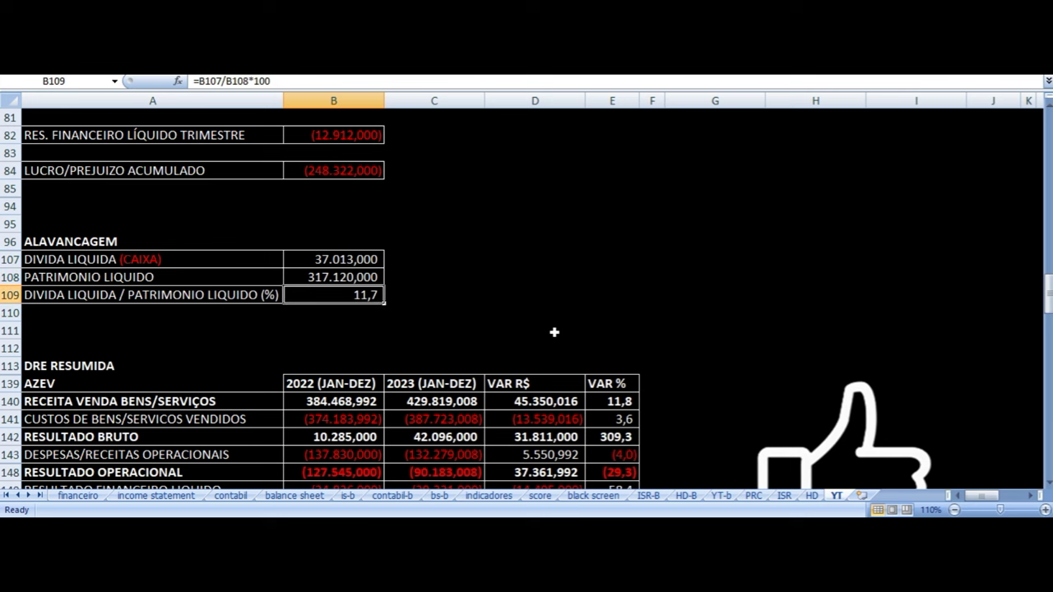
Switch to the AZEV4.SA chart on Yahoo Finance and examine the daily candles from November 2023 to April 2024
key("alt+Tab")
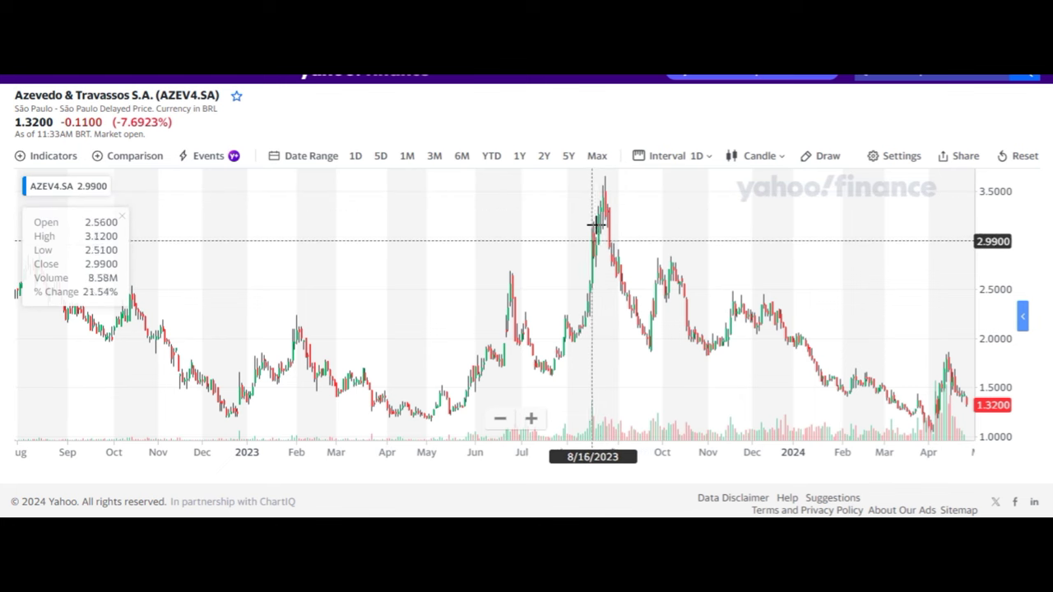
scroll(596, 224, "up", 3)
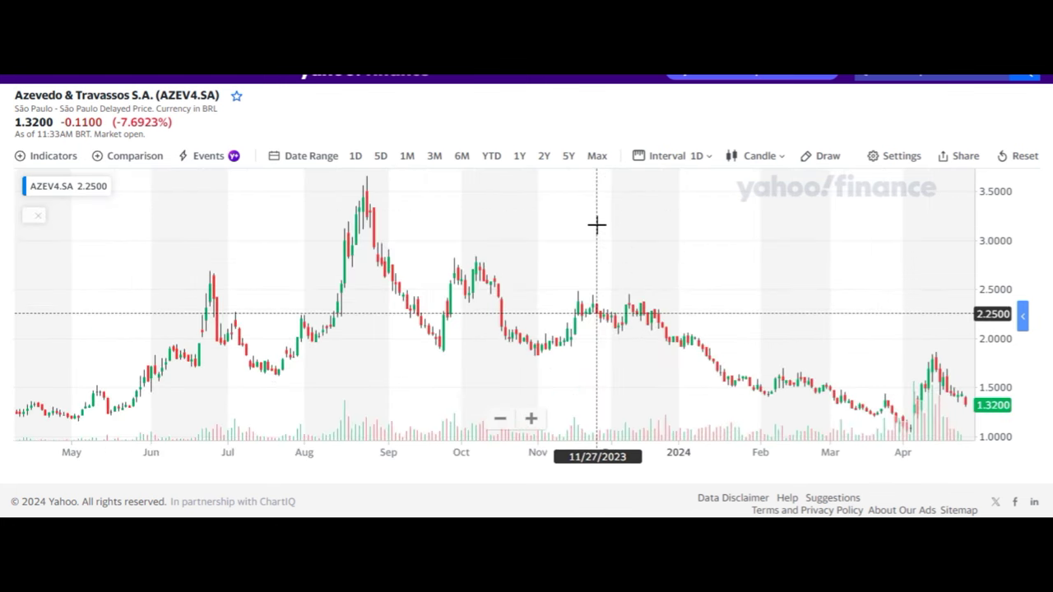
scroll(732, 278, "up", 5)
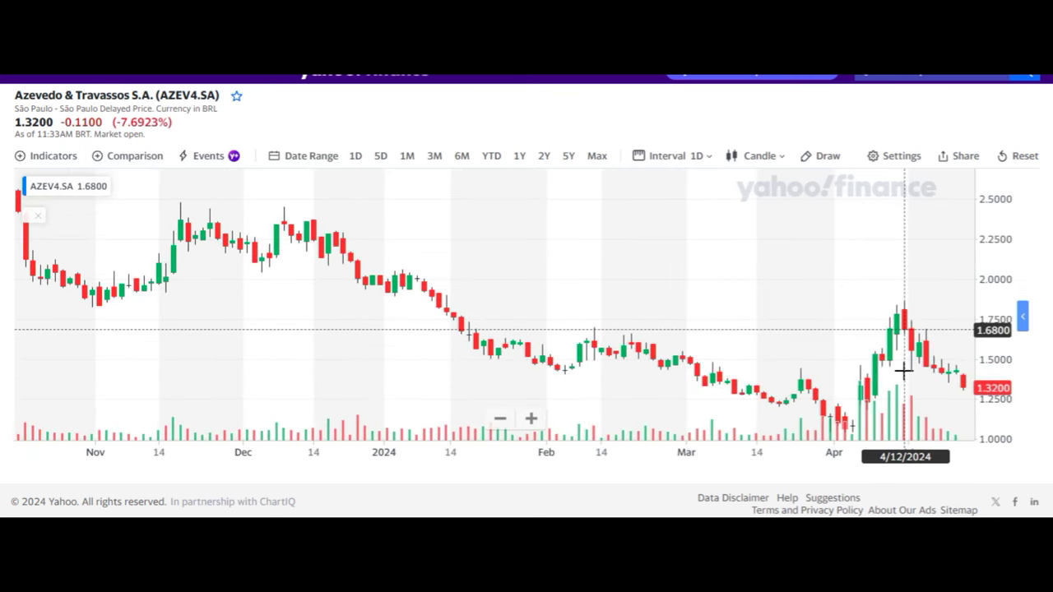
Examine the AZEV4.SA long-term price history back to mid-2019, including the 2021 peak and the decline that follows
scroll(682, 292, "down", 5)
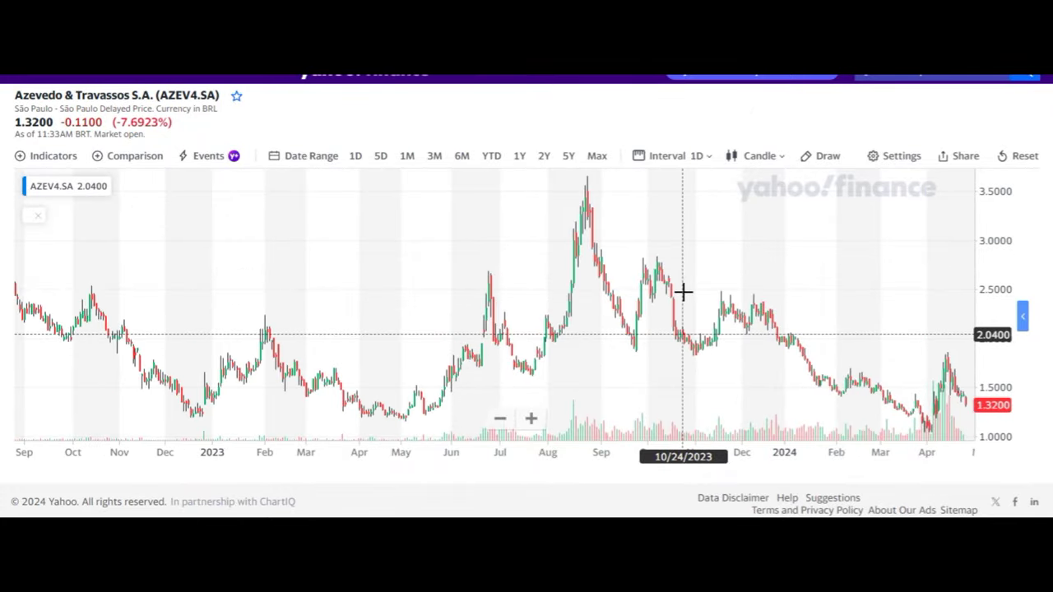
scroll(623, 294, "down", 5)
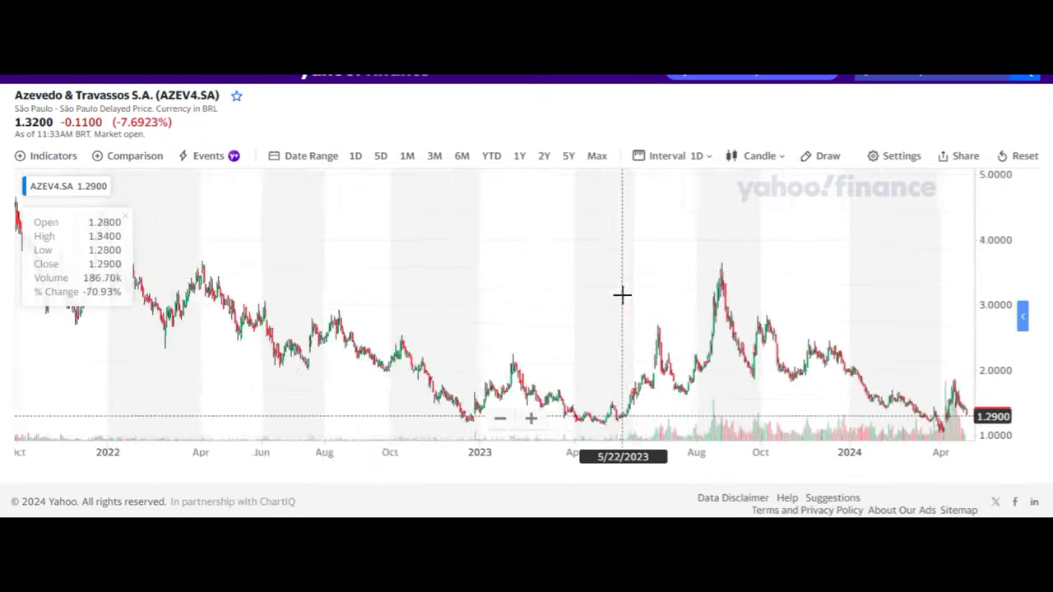
scroll(630, 298, "down", 1)
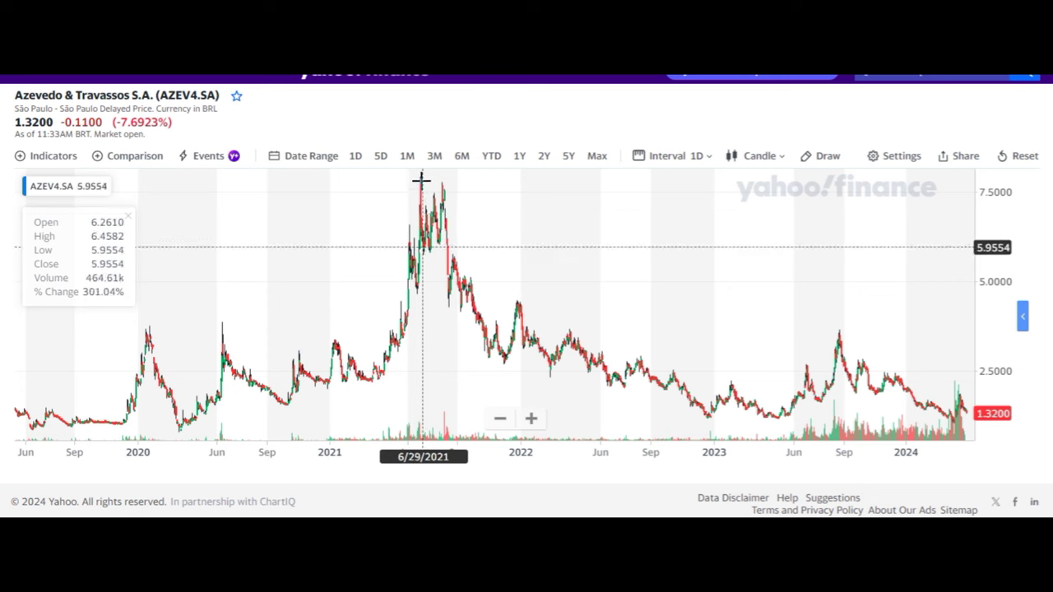
scroll(581, 272, "up", 5)
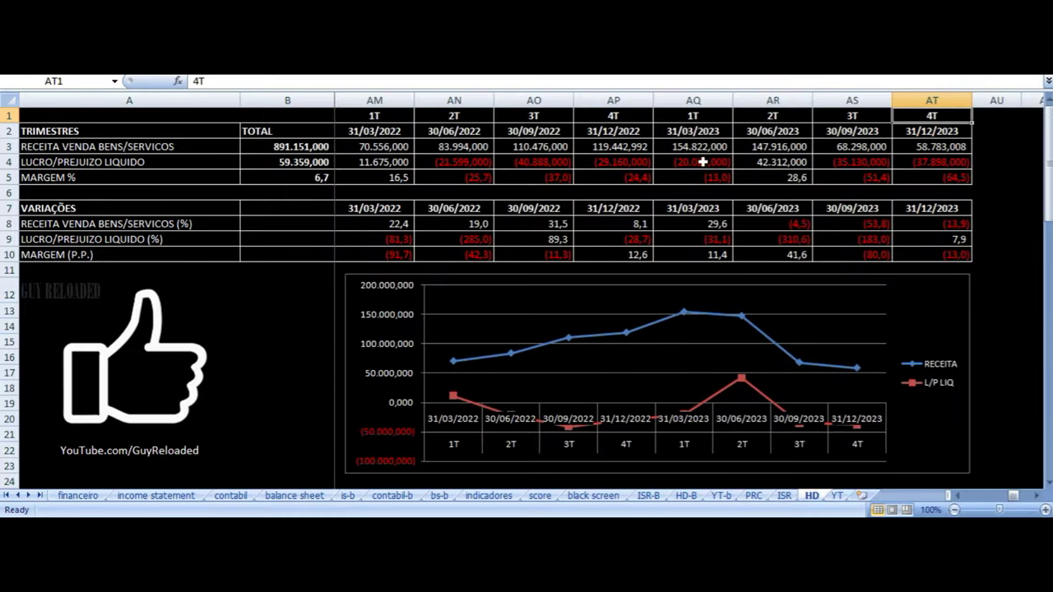
Switch to the Excel workbook's HD sheet and review RECEITA VENDA BENS/SERVICOS and LUCRO/PREJUIZO LIQUIDO for the quarter ended 31/12/2022
left_click(621, 132)
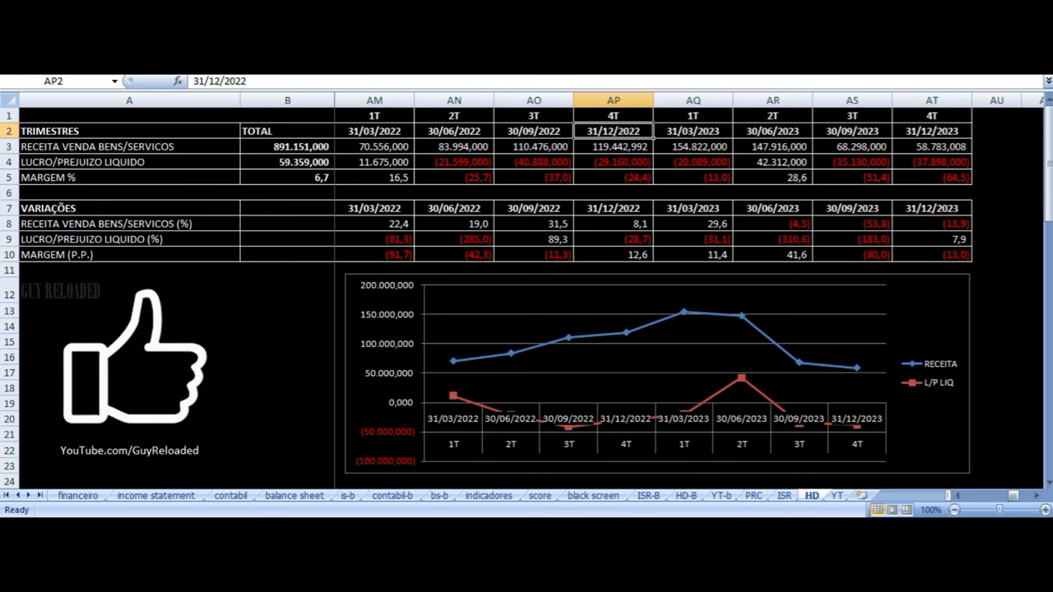
key("Right")
key("Down")
key("Left")
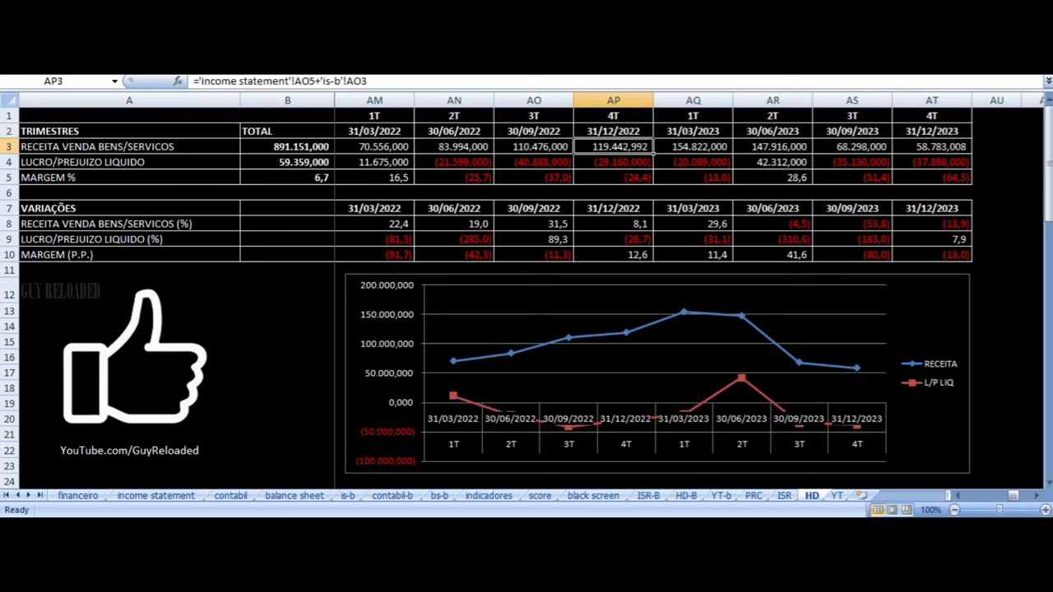
key("Down")
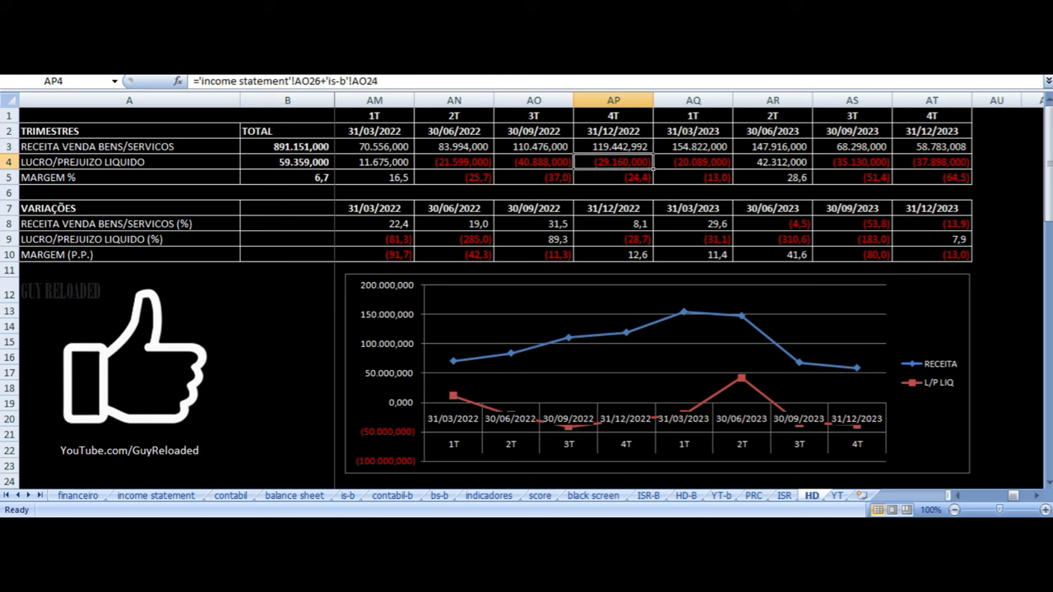
key("Up")
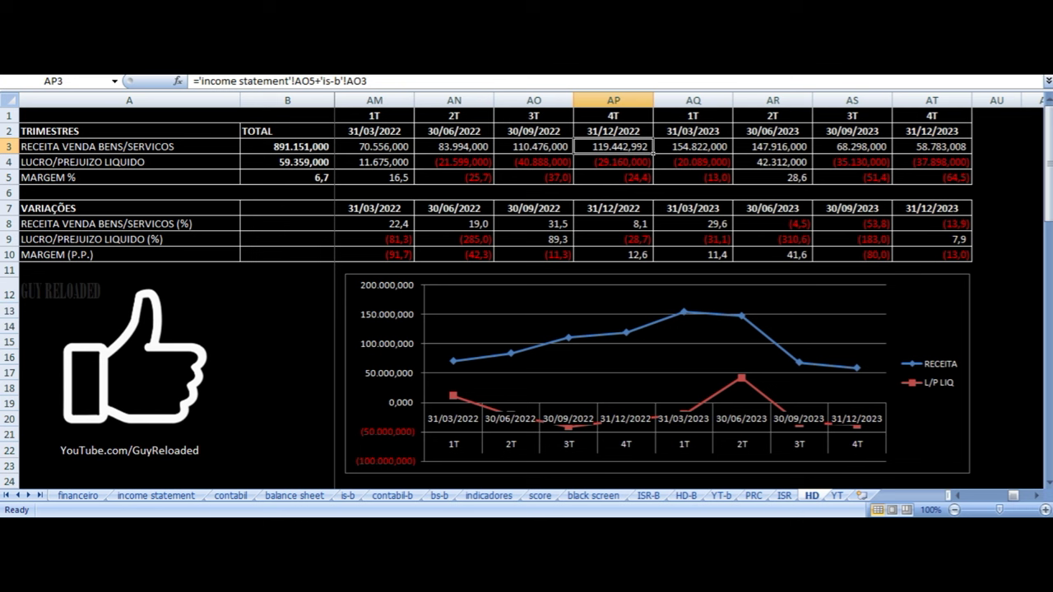
Compare revenue and LUCRO/PREJUIZO LIQUIDO of the 31/03/2023 quarter with the 31/12/2022 quarter
key("Right")
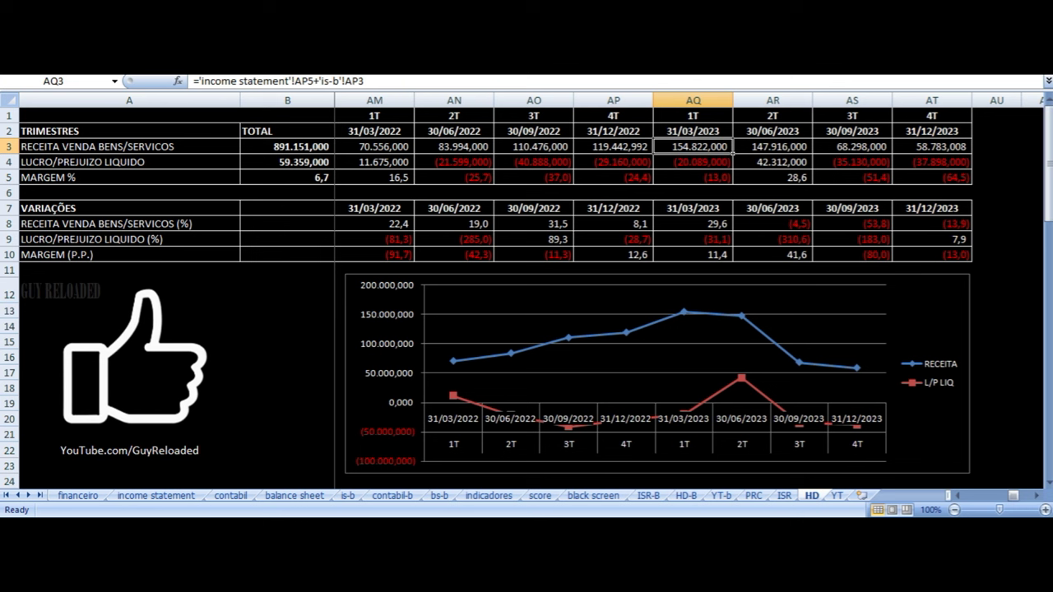
key("Down")
key("Left")
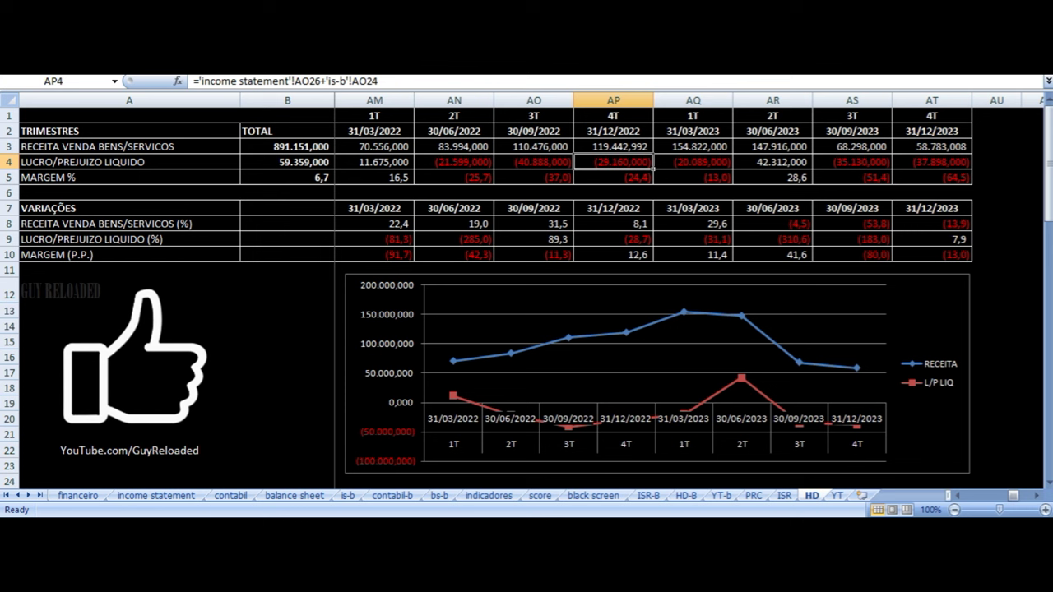
key("Right")
key("Up")
key("Up")
Review RECEITA VENDA BENS/SERVICOS and LUCRO/PREJUIZO LIQUIDO for the quarter ended 30/06/2023
key("Right")
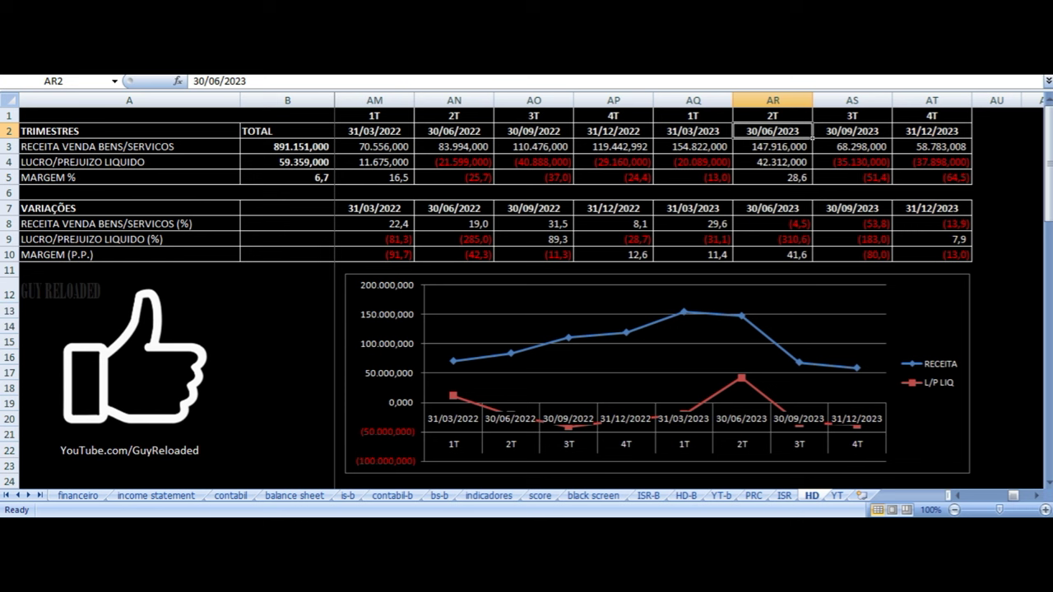
key("Down")
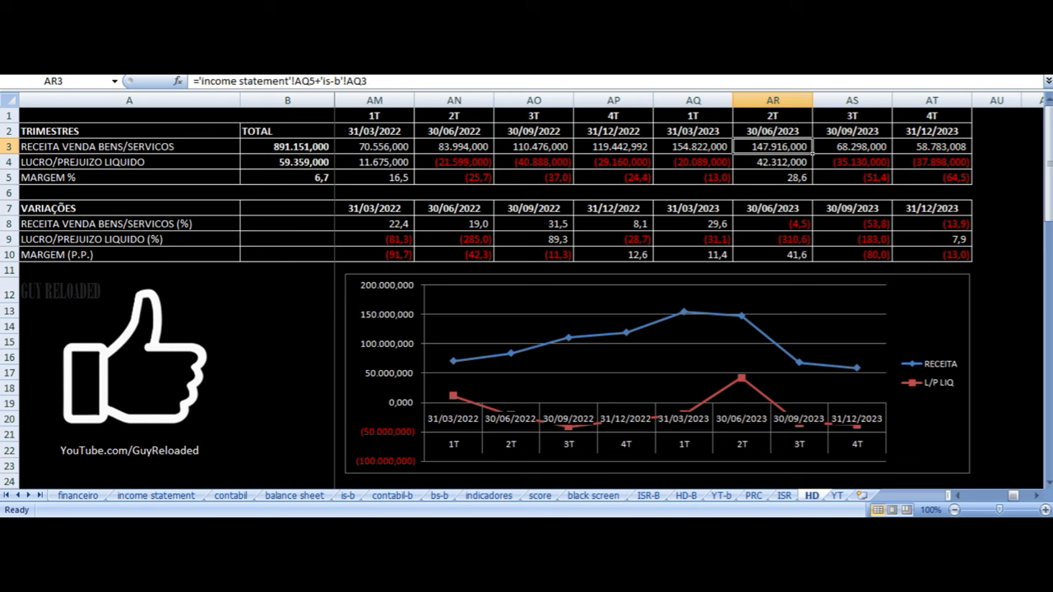
key("Down")
Review the 3T column for the quarter ended 30/09/2023, from its net result up to the quarter heading
key("Right")
key("Up")
key("Up")
key("Up")
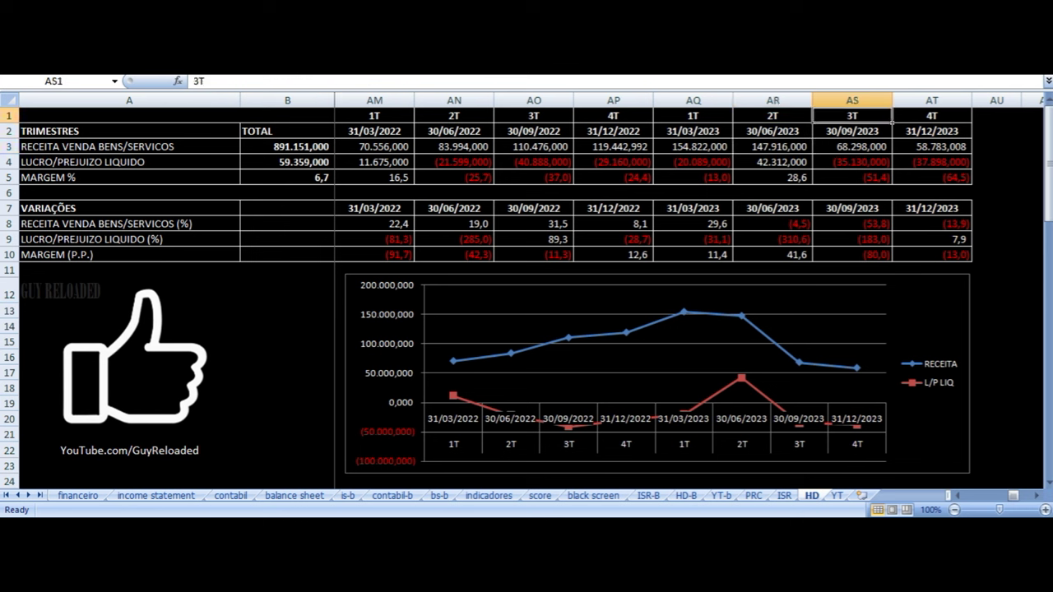